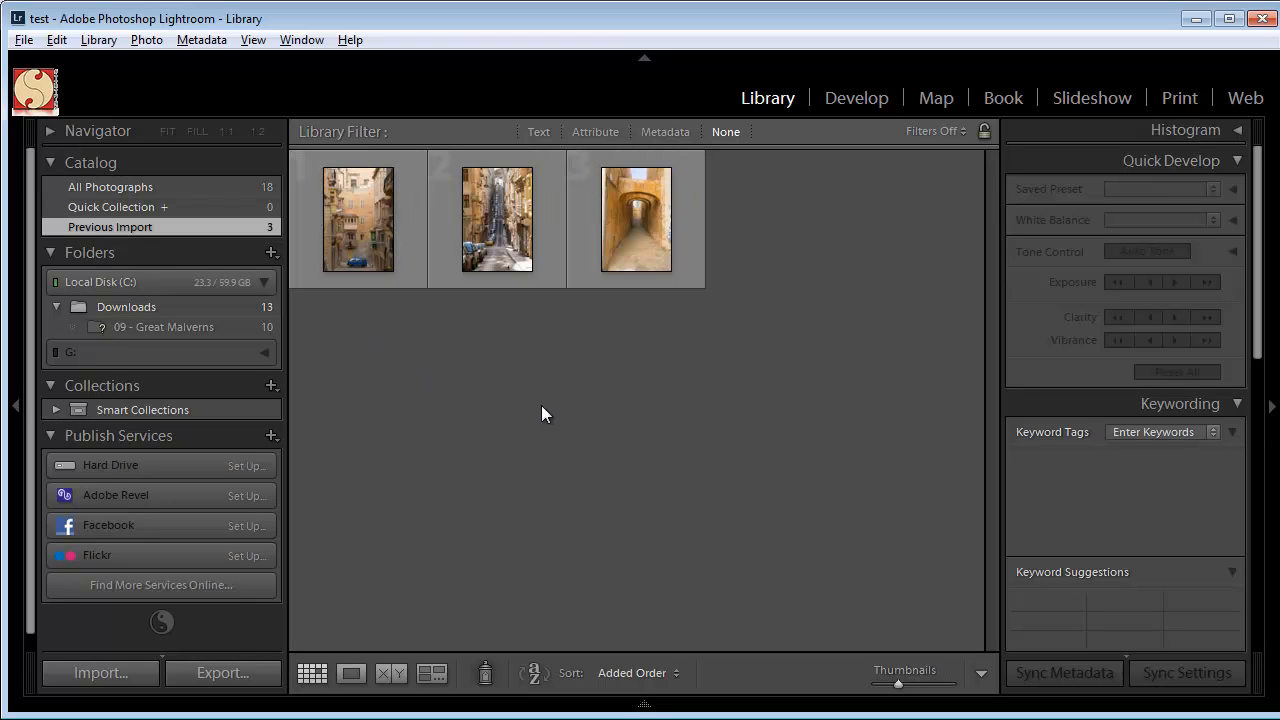
# Open the Print module and apply the Triptych template from the Lightroom Templates.
pyautogui.click(1180, 98)
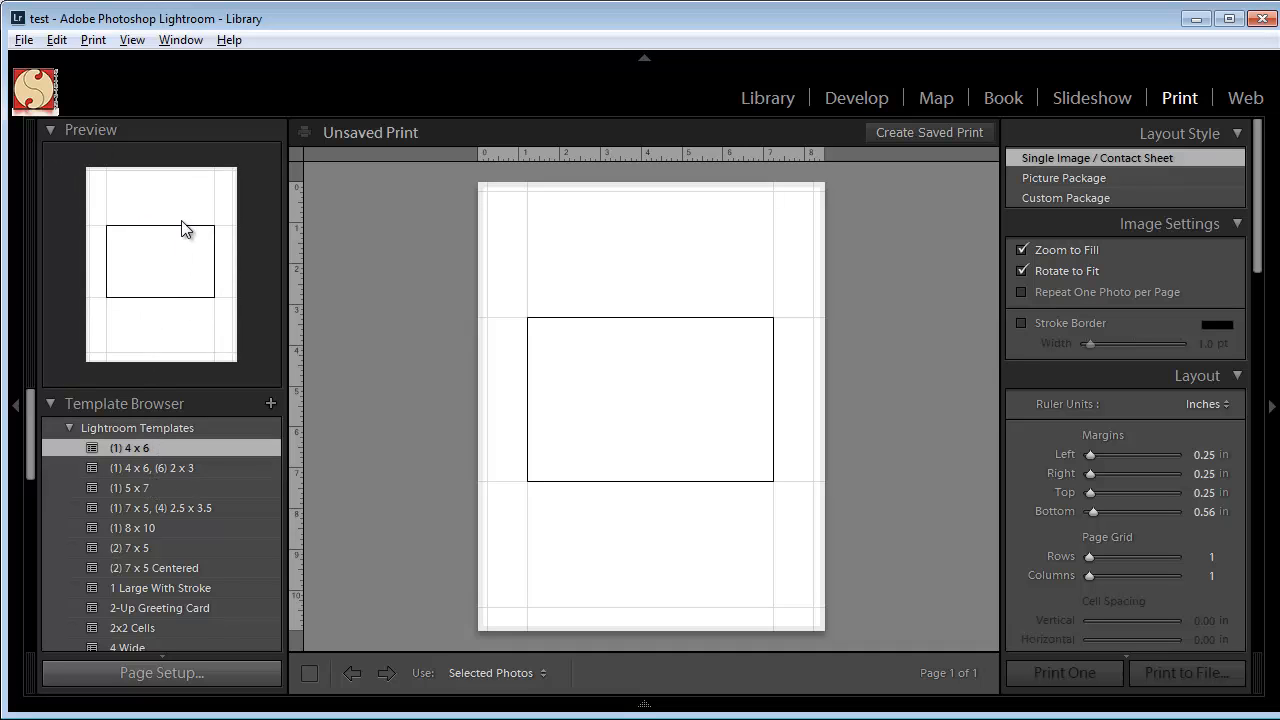
pyautogui.moveTo(31, 435); pyautogui.dragTo(28, 572)
pyautogui.click(134, 582)
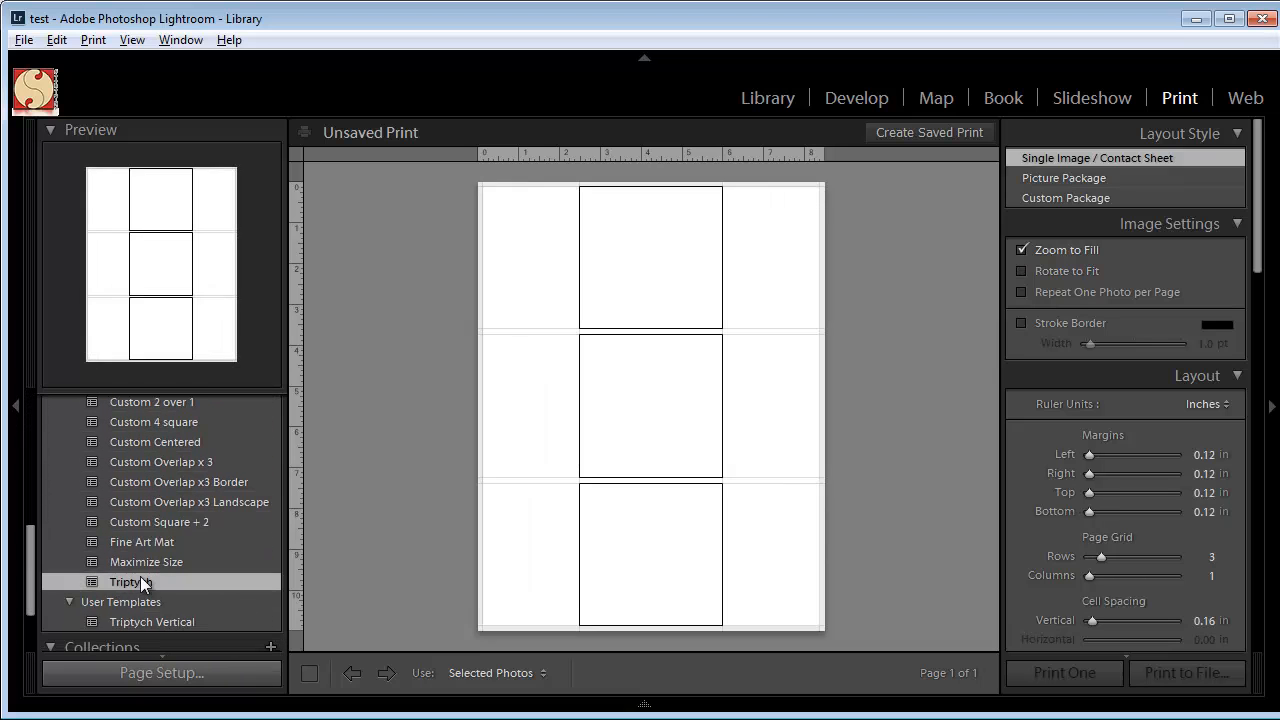
# Fill the triptych with all three Malta photos and shift the pictures inside their cells to adjust the cropping.
pyautogui.moveTo(600, 708)
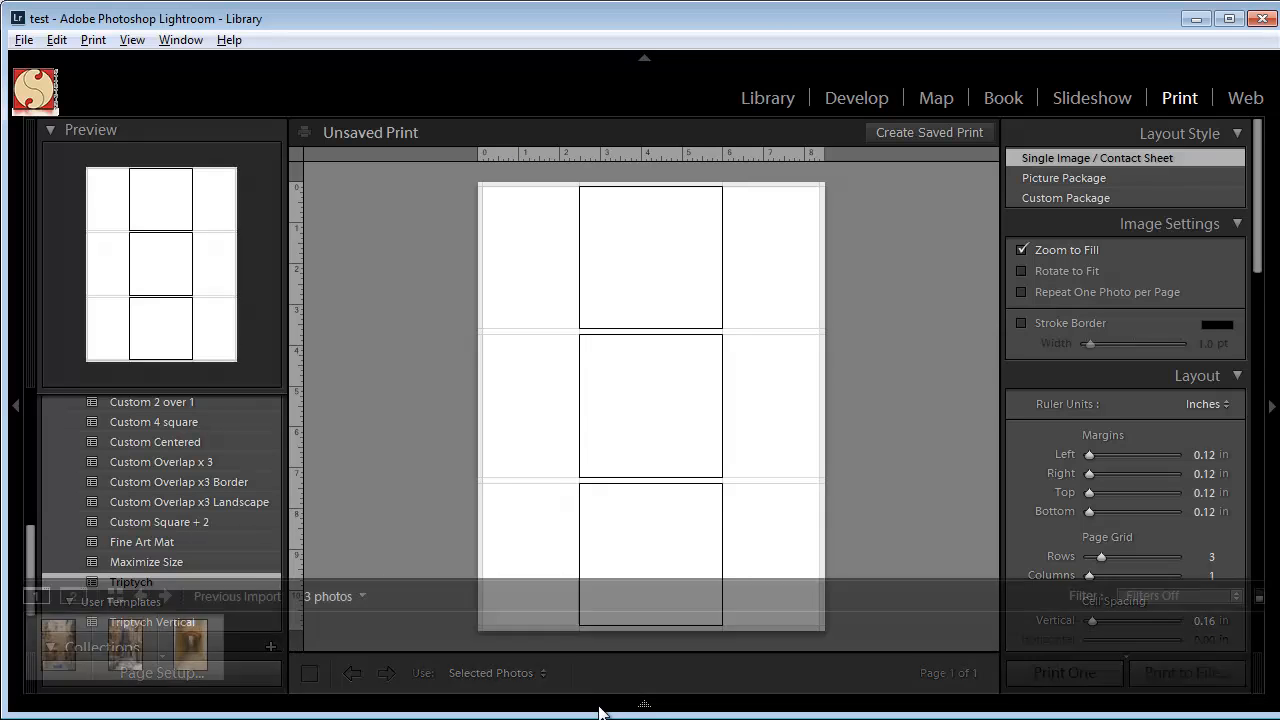
pyautogui.click(60, 656)
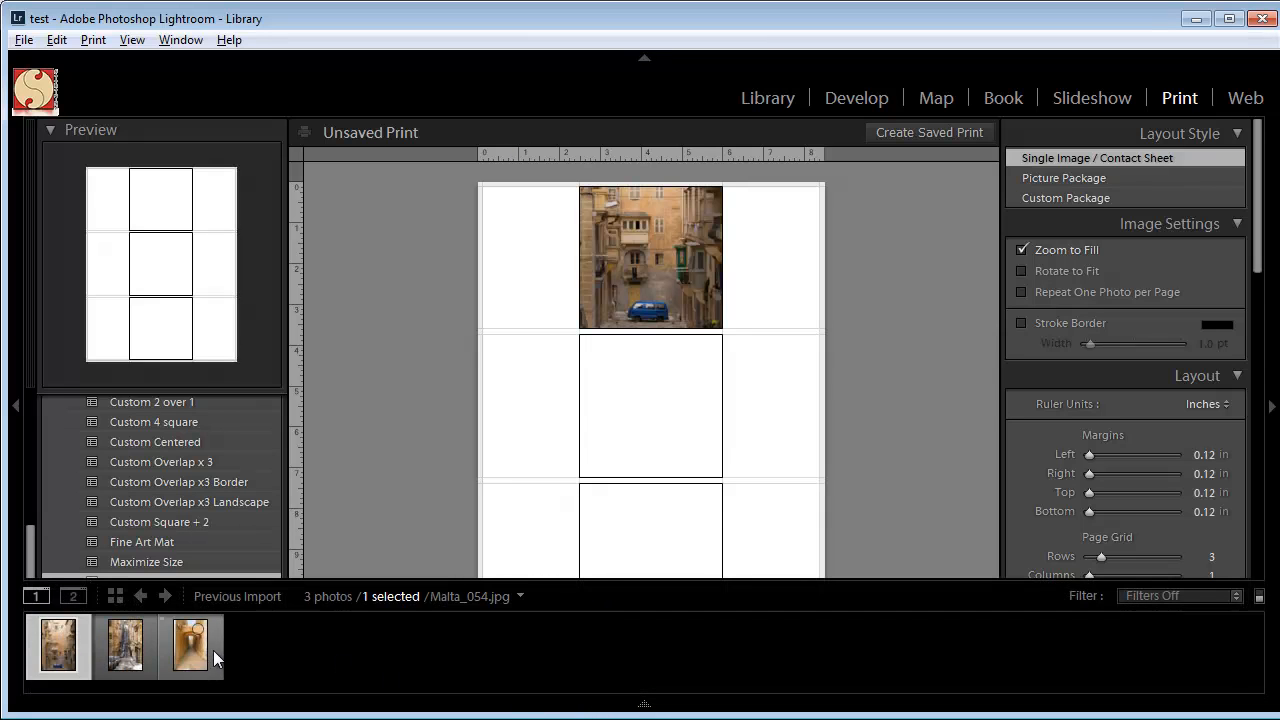
pyautogui.keyDown('shift'); pyautogui.click(197, 657); pyautogui.keyUp('shift')
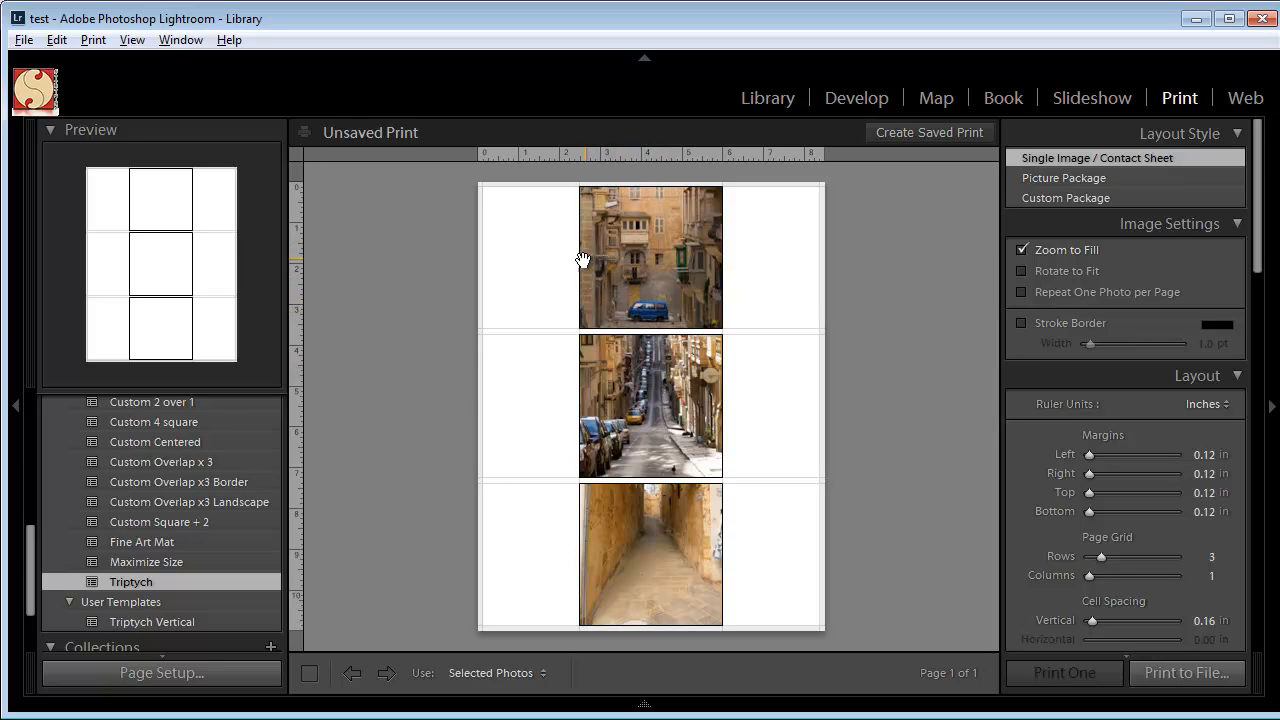
pyautogui.moveTo(652, 284); pyautogui.dragTo(661, 231)
pyautogui.moveTo(652, 372)
pyautogui.mouseDown()
pyautogui.moveTo(643, 448)
pyautogui.moveTo(654, 378)
pyautogui.moveTo(652, 392)
pyautogui.mouseUp()
pyautogui.moveTo(641, 546); pyautogui.dragTo(604, 561)
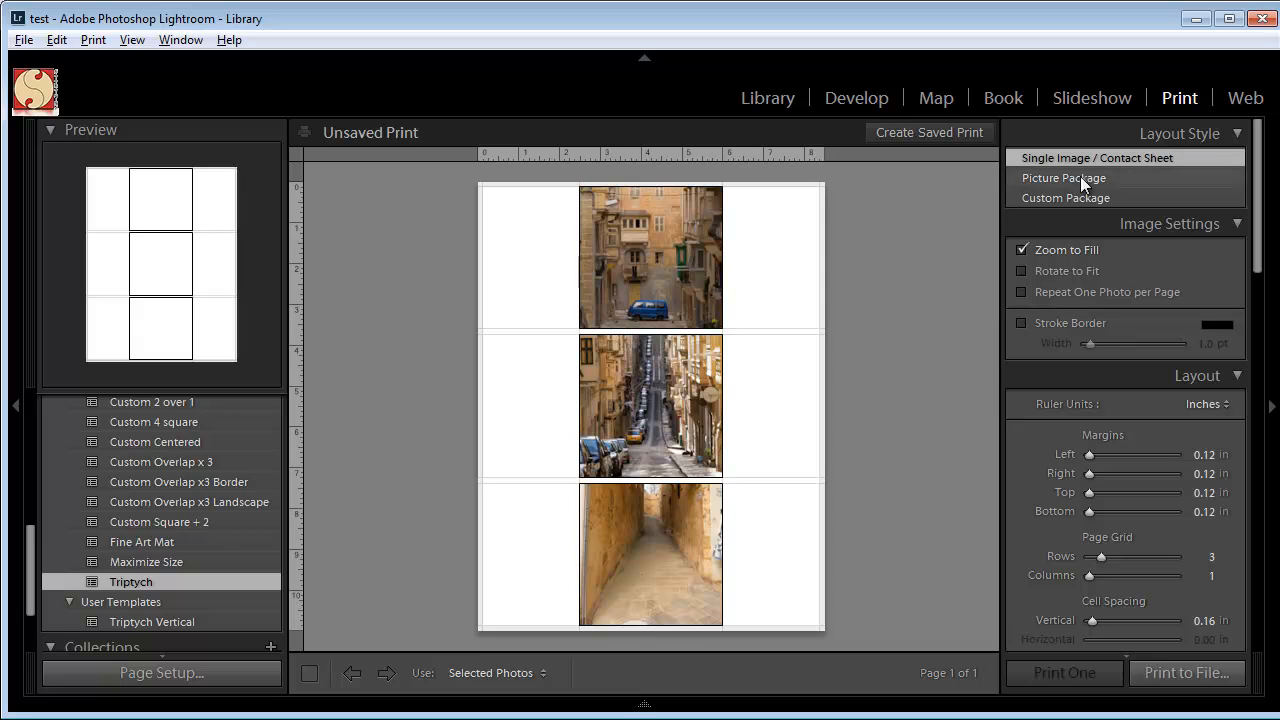
# Switch the layout style to Custom Package and delete the three existing photo cells from the page.
pyautogui.click(1050, 196)
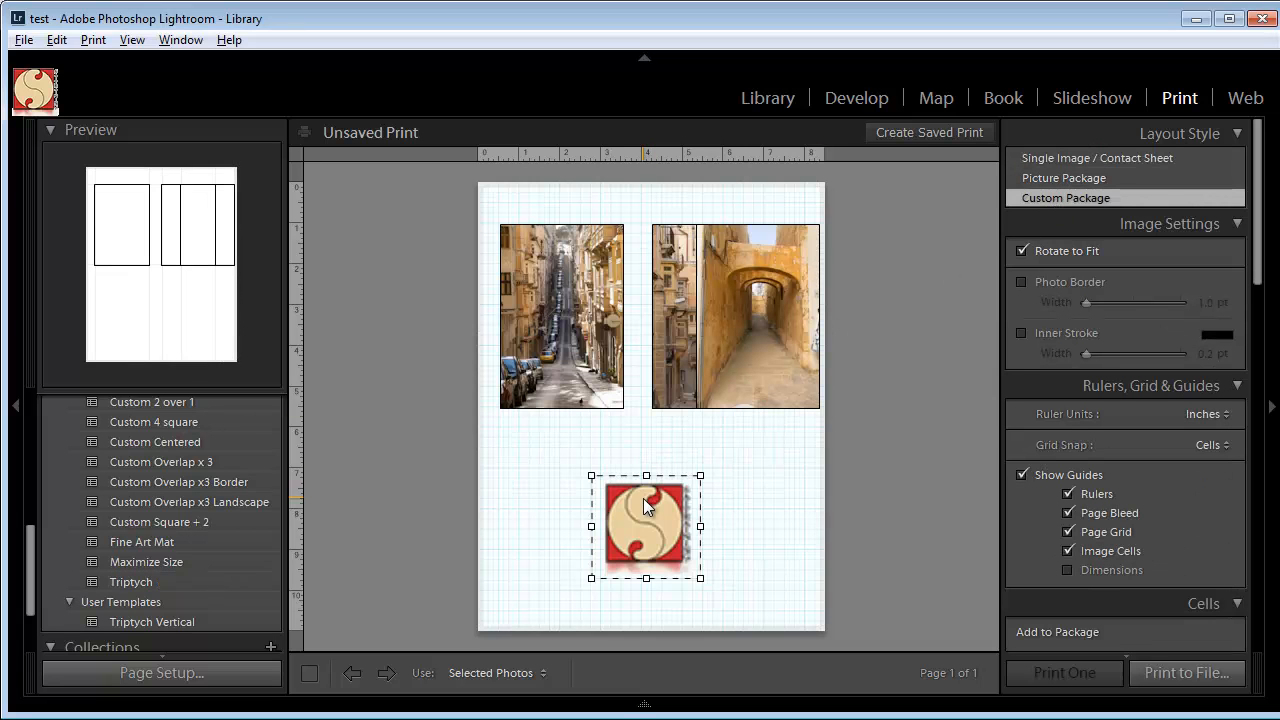
pyautogui.click(731, 335)
pyautogui.press('Delete')
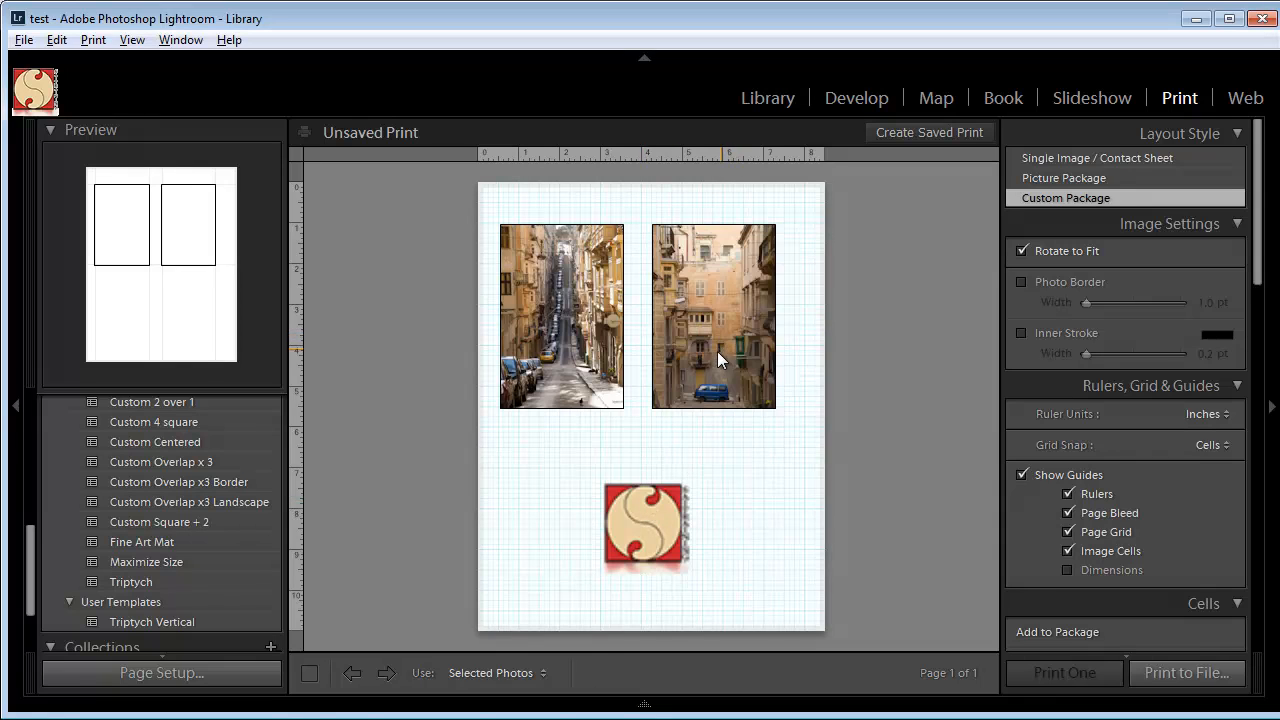
pyautogui.click(676, 354)
pyautogui.press('Delete')
pyautogui.click(600, 368)
pyautogui.press('Delete')
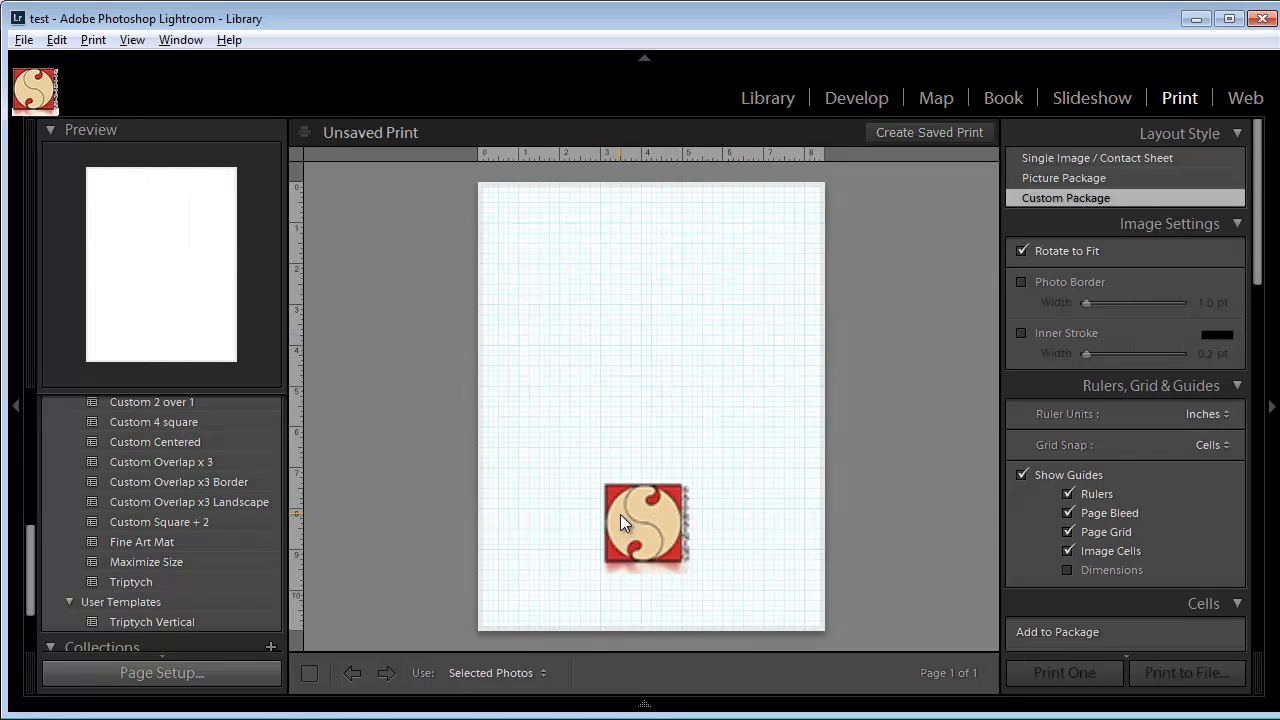
# Turn off the identity plate so the logo is removed from the page.
pyautogui.moveTo(1259, 276); pyautogui.dragTo(1056, 464)
pyautogui.click(1056, 464)
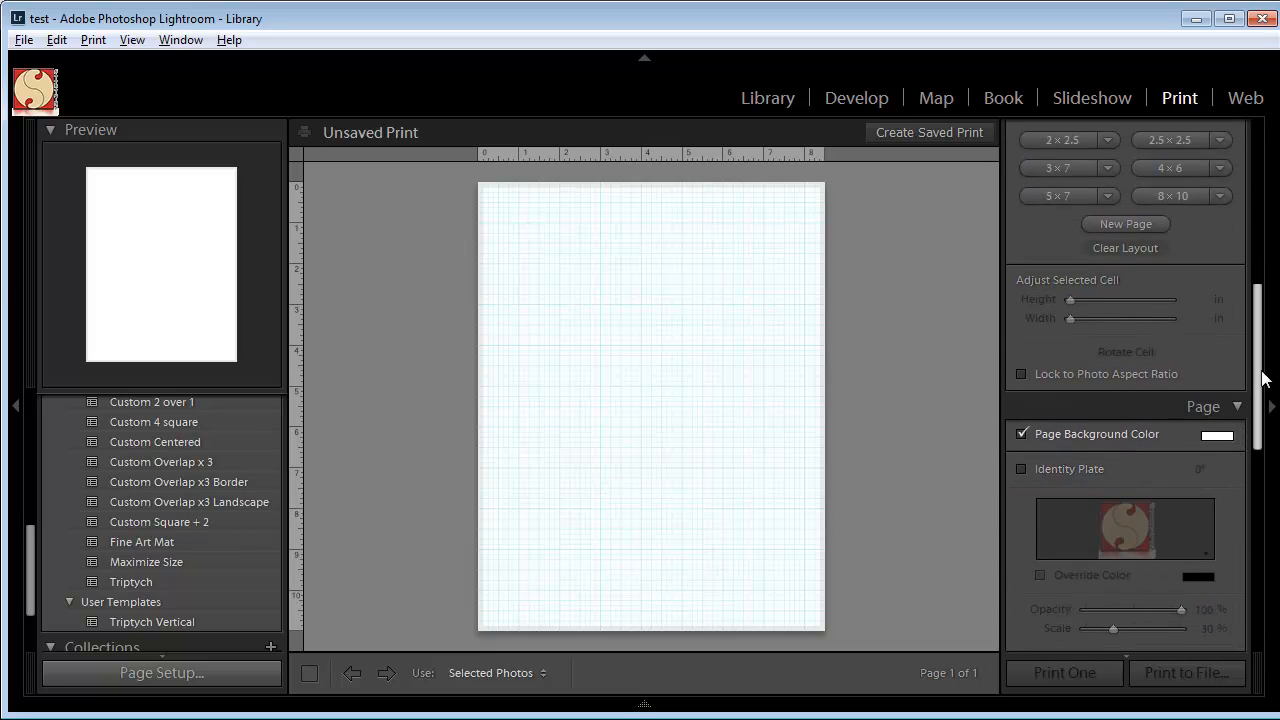
pyautogui.moveTo(1258, 356); pyautogui.dragTo(1262, 192)
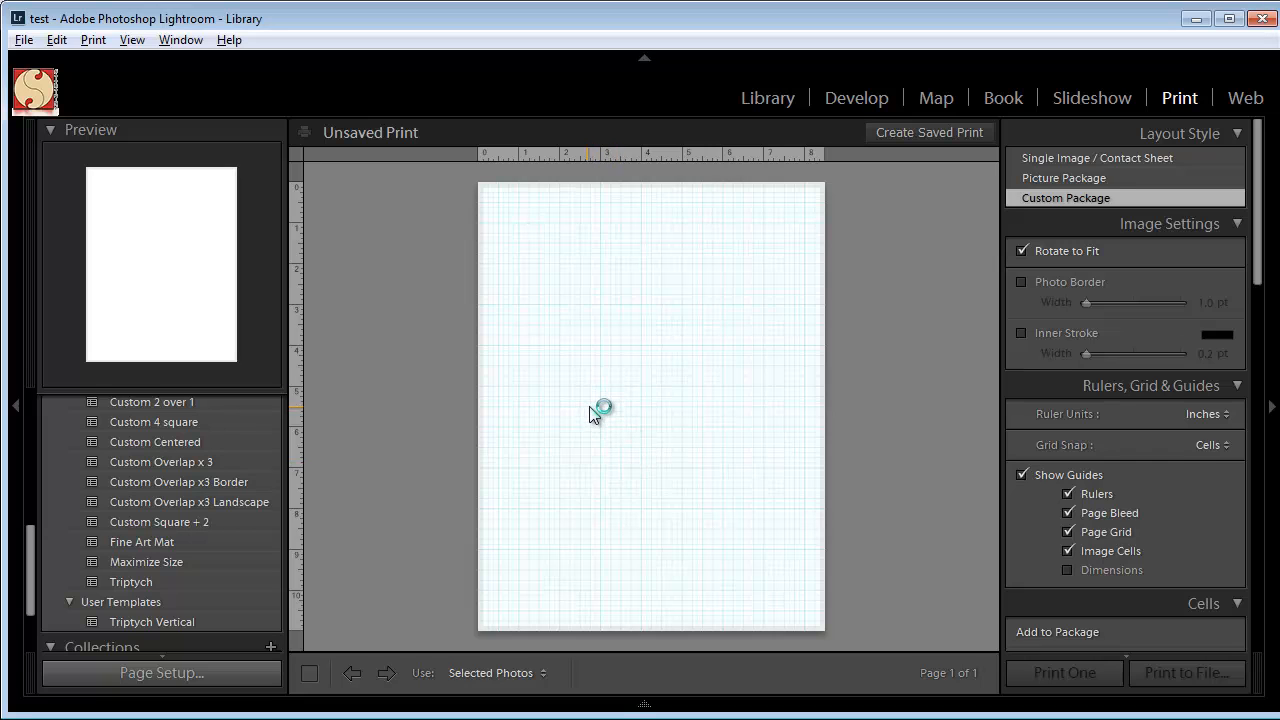
# Change the page orientation to Landscape in the page setup.
pyautogui.click(196, 678)
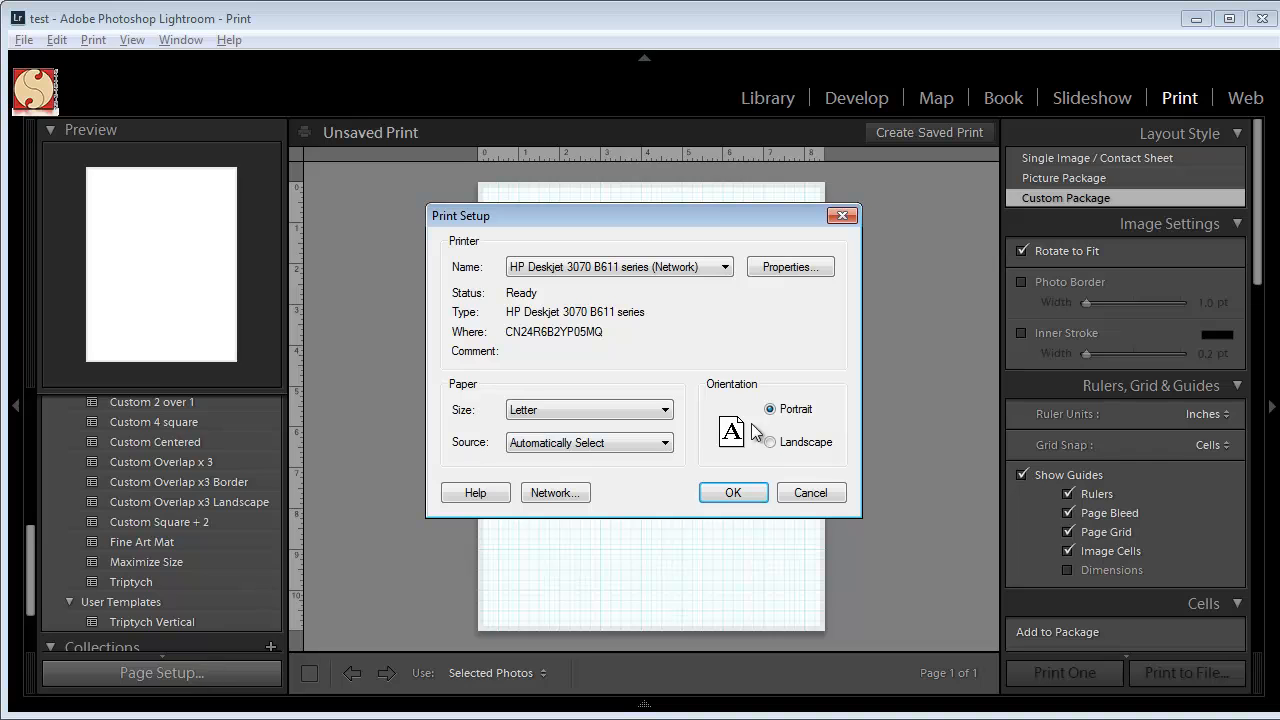
pyautogui.click(775, 445)
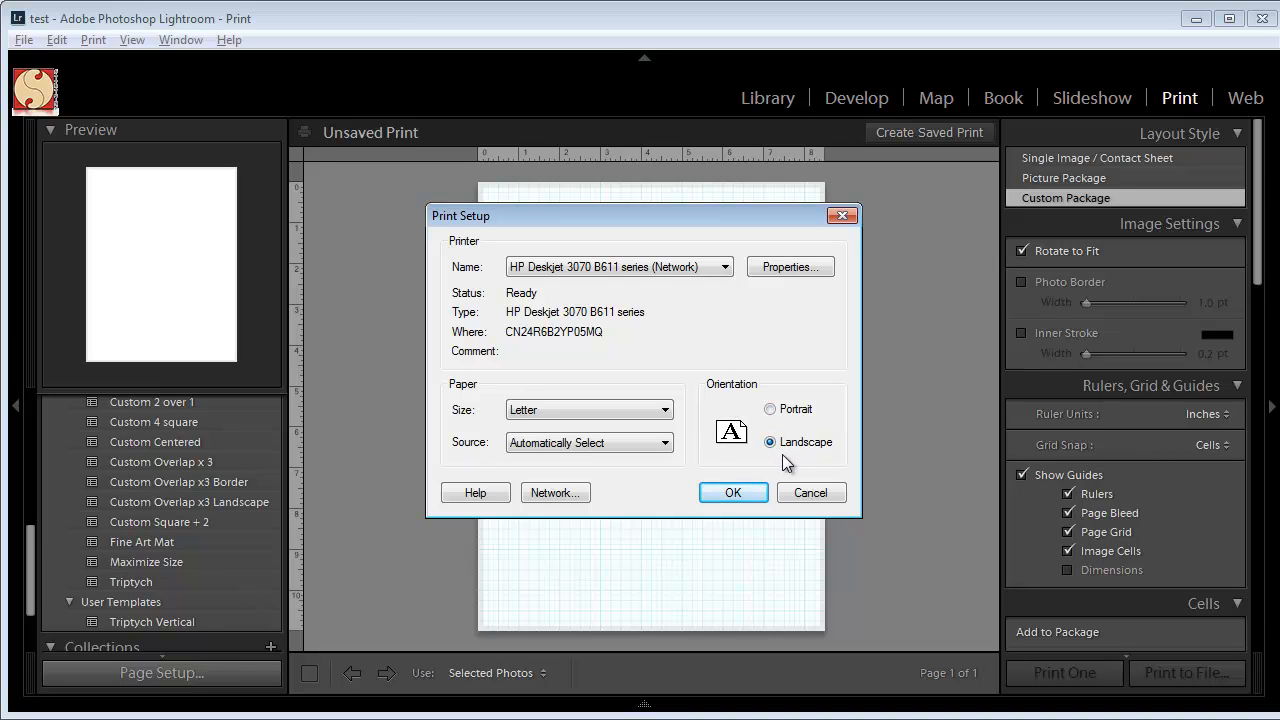
pyautogui.click(734, 494)
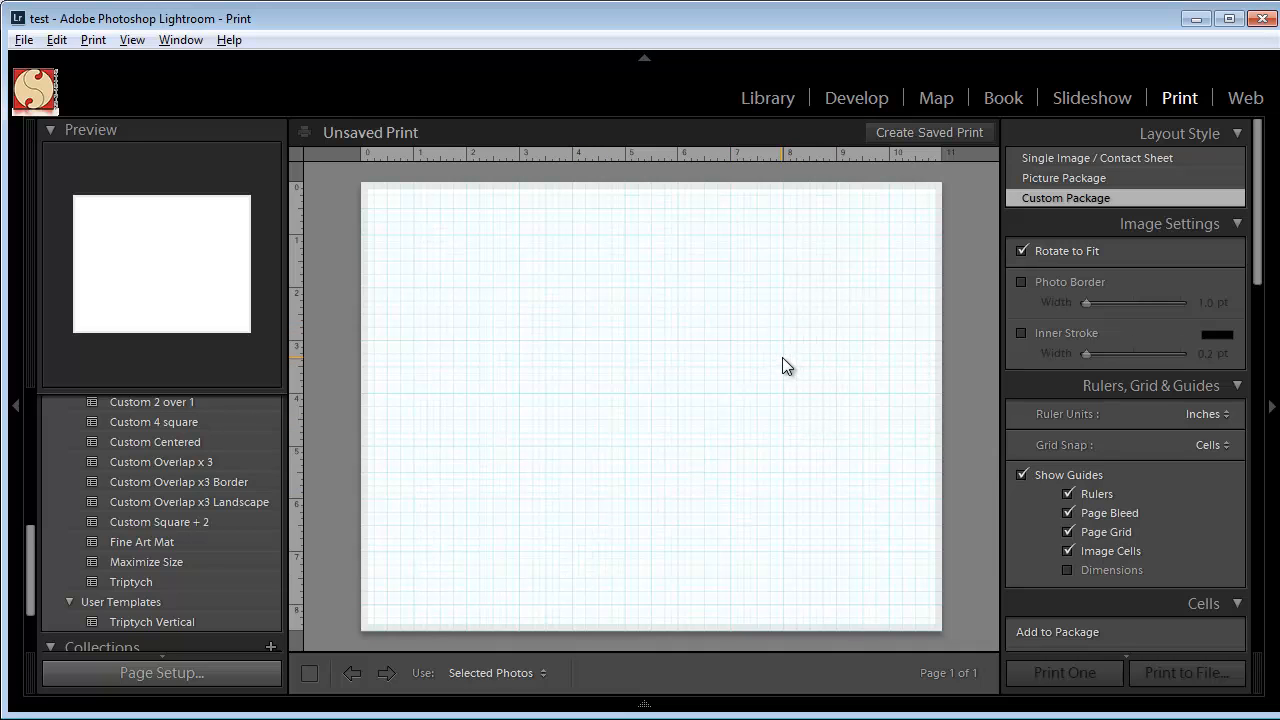
# Add a 2 × 2.5 cell in the upper-left area of the page and place the blue van photo in it.
pyautogui.moveTo(1259, 196); pyautogui.dragTo(1266, 280)
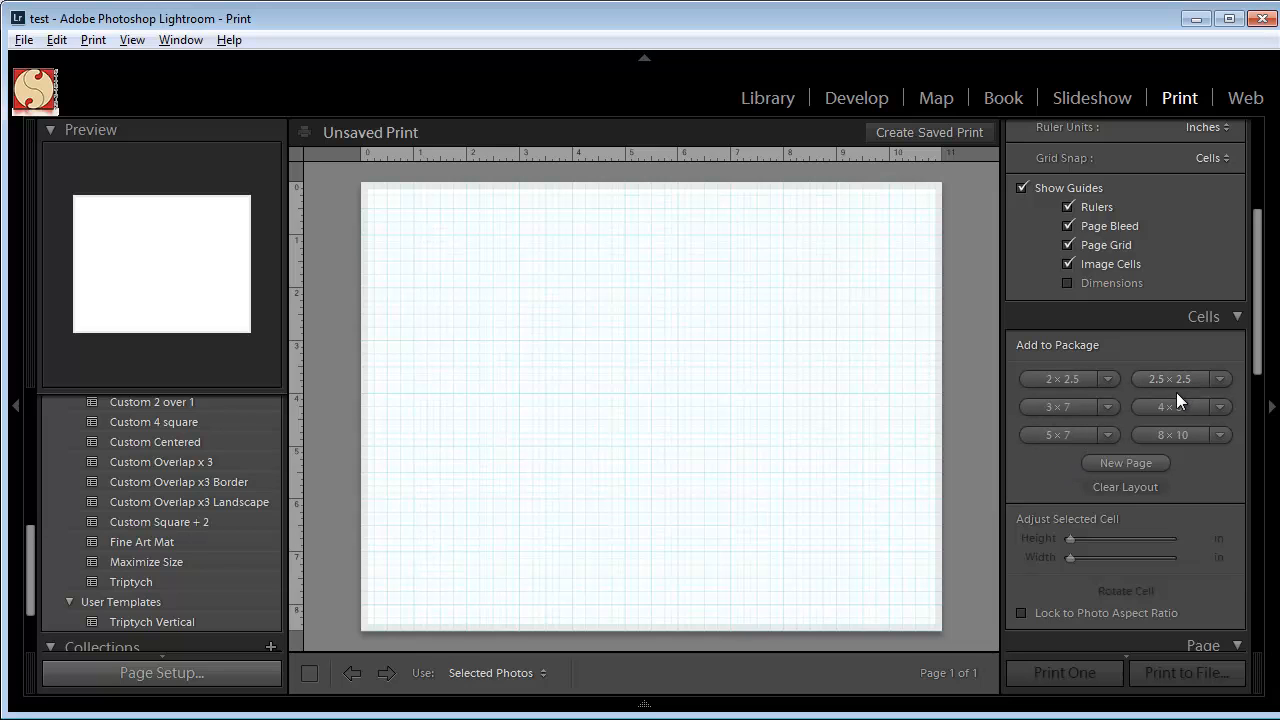
pyautogui.click(1063, 379)
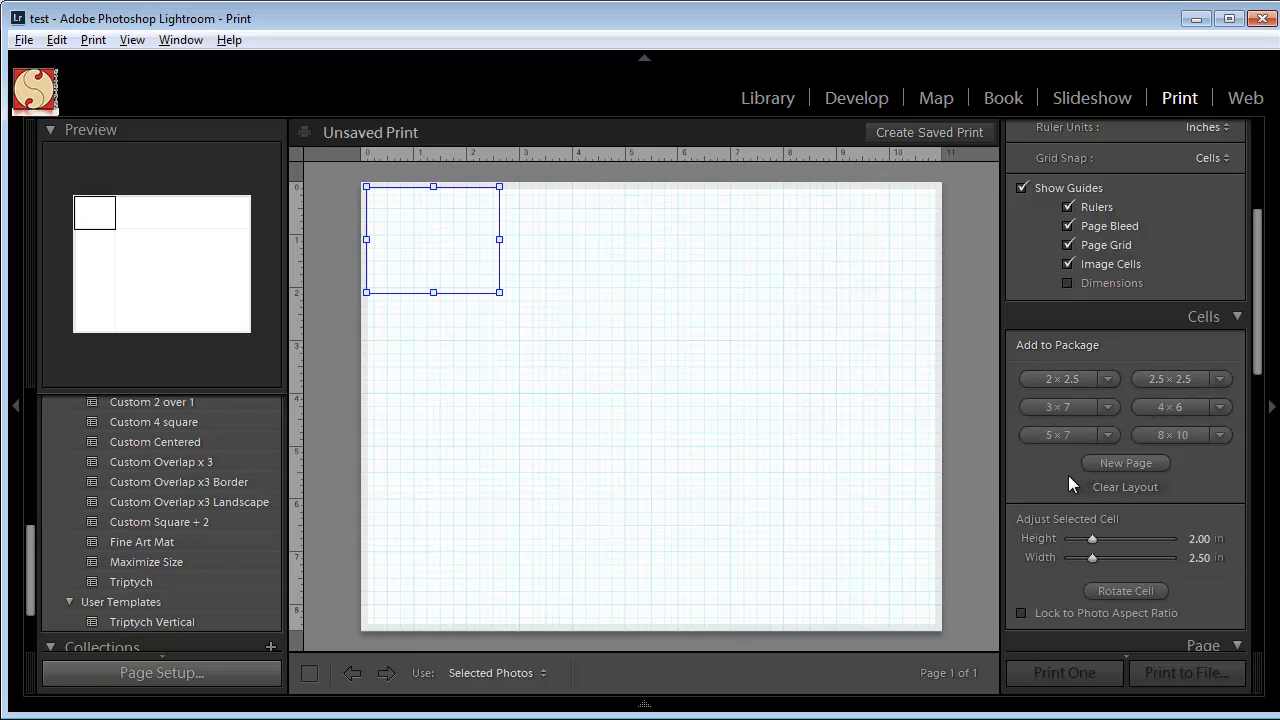
pyautogui.moveTo(429, 246); pyautogui.dragTo(491, 323)
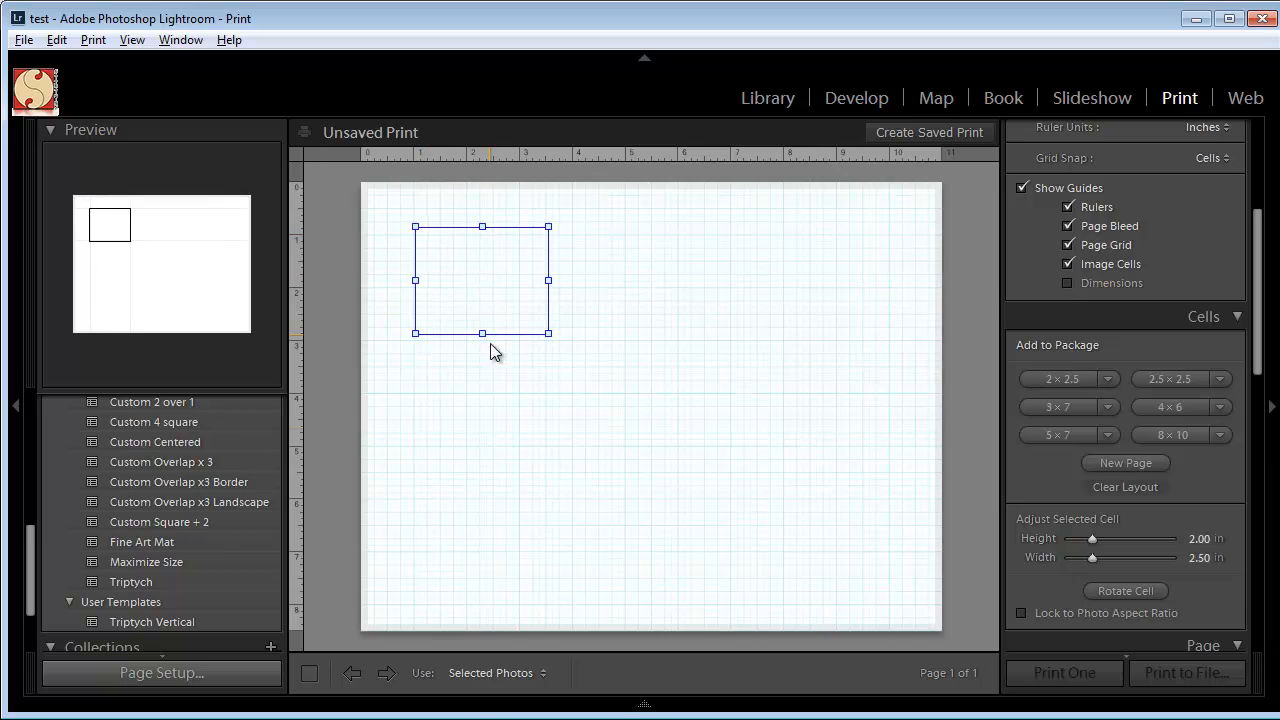
pyautogui.moveTo(470, 712)
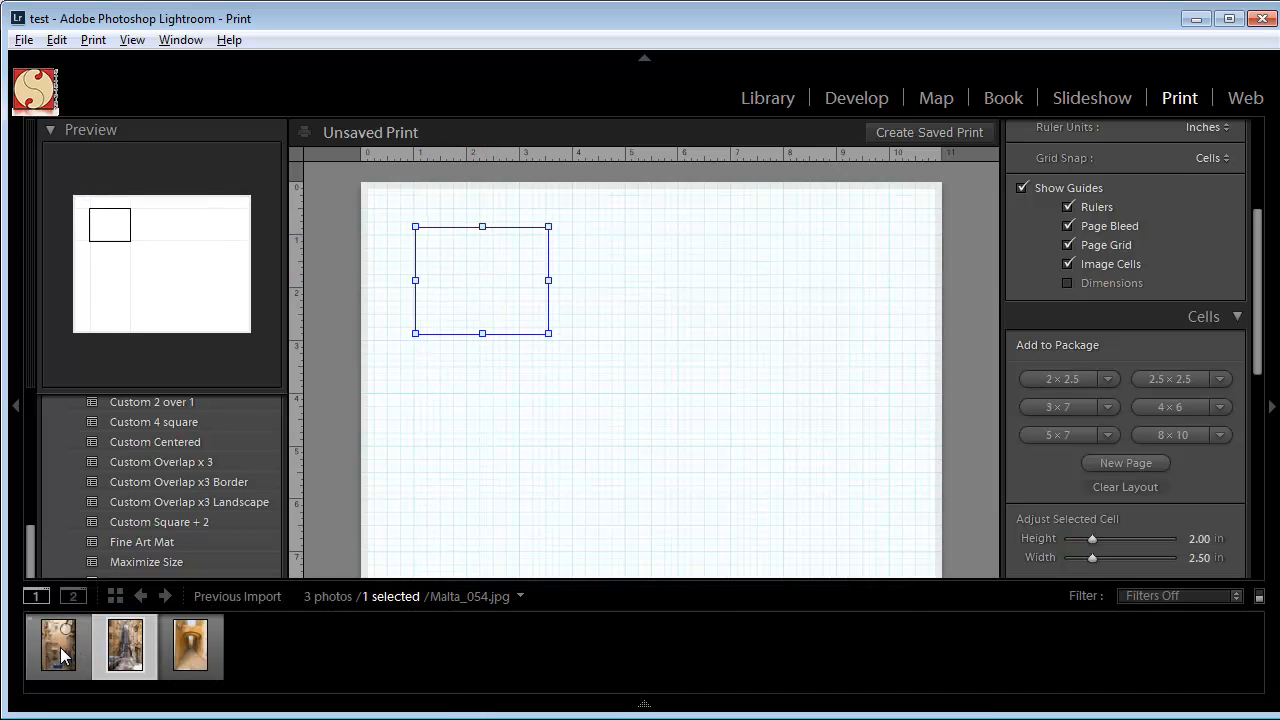
pyautogui.moveTo(69, 632); pyautogui.dragTo(493, 328)
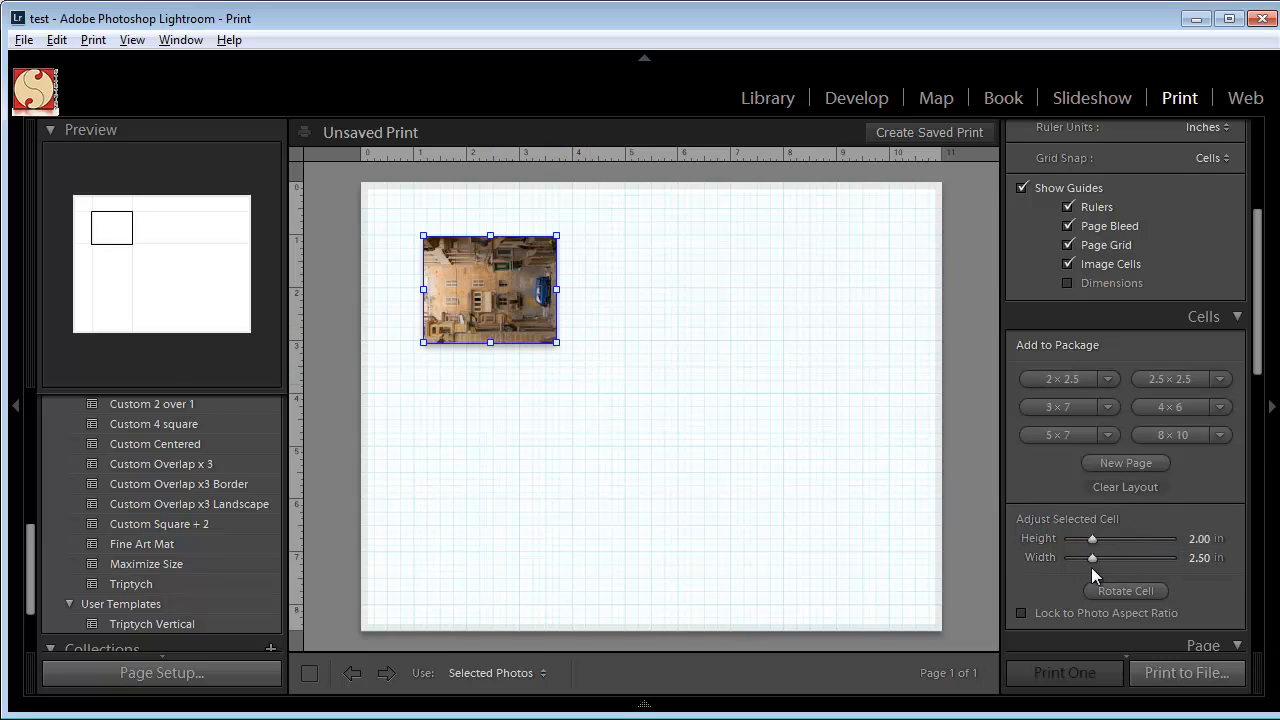
# Set the cell's height to 4.5 in and width to 3 in, and move it about 1 in below the page's top edge.
pyautogui.moveTo(1090, 538); pyautogui.dragTo(1111, 541)
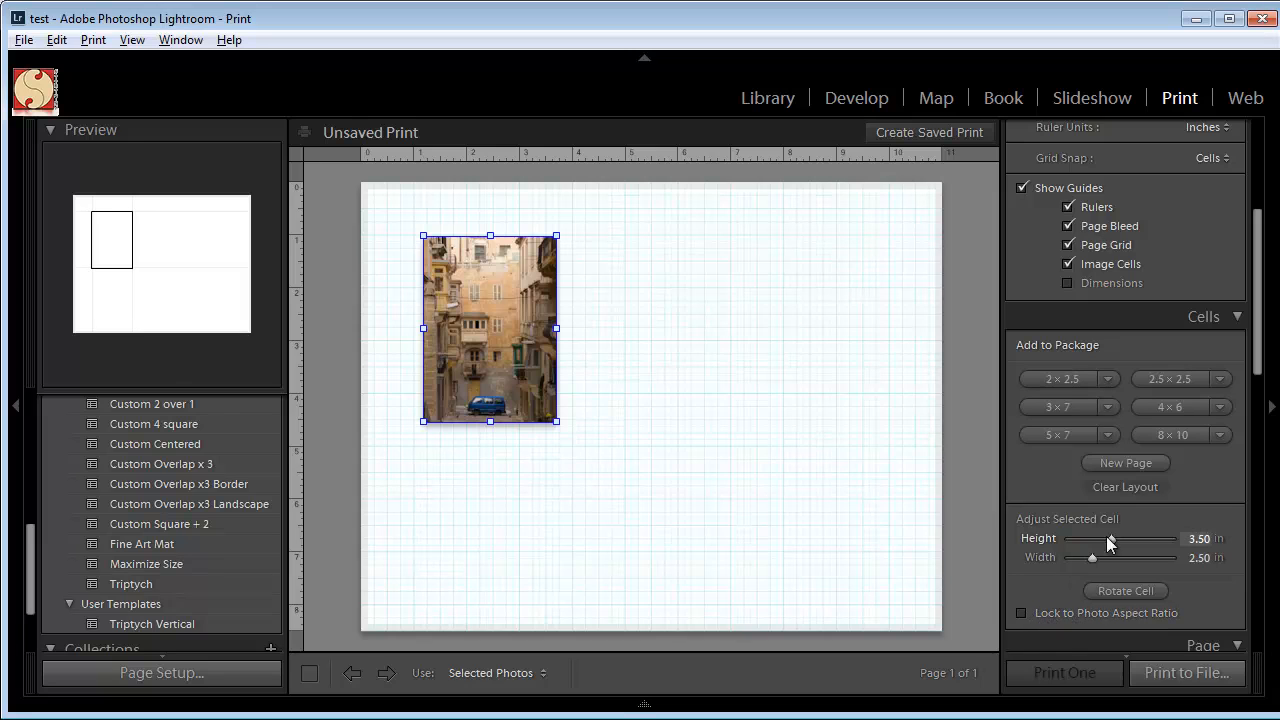
pyautogui.moveTo(1111, 539); pyautogui.dragTo(1123, 538)
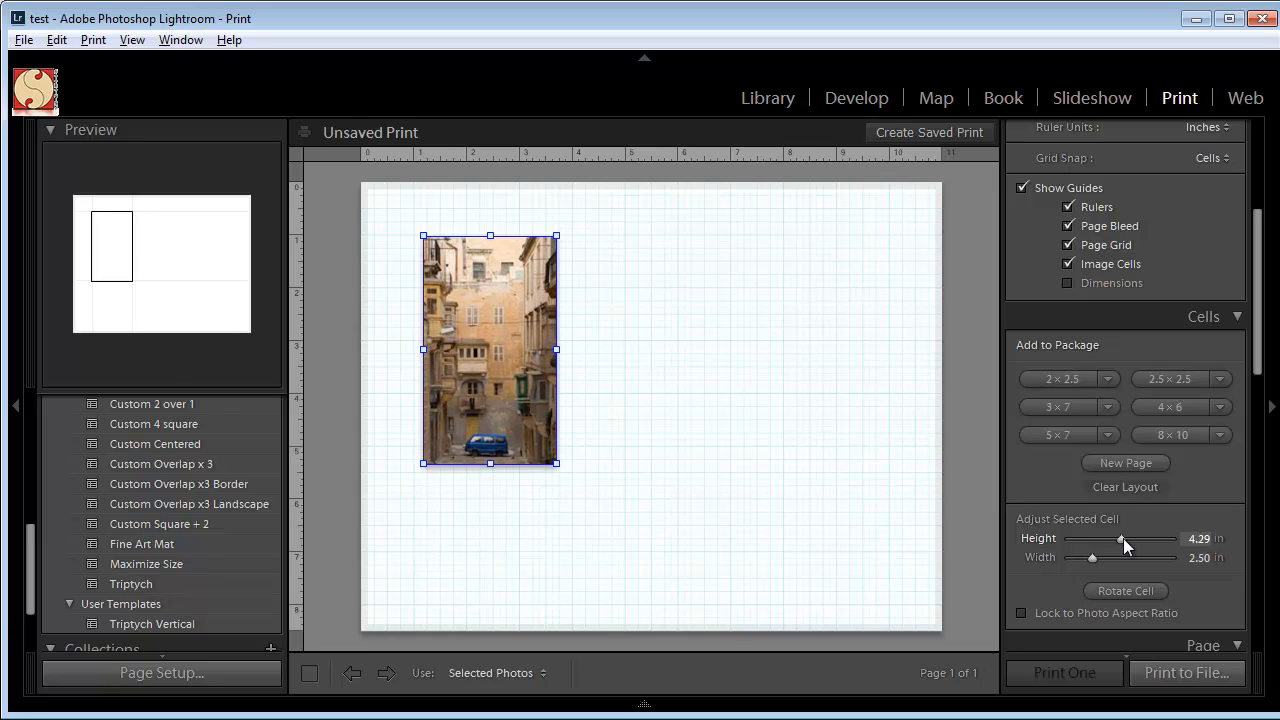
pyautogui.click(1196, 540)
pyautogui.write('4.5')
pyautogui.press('Return')
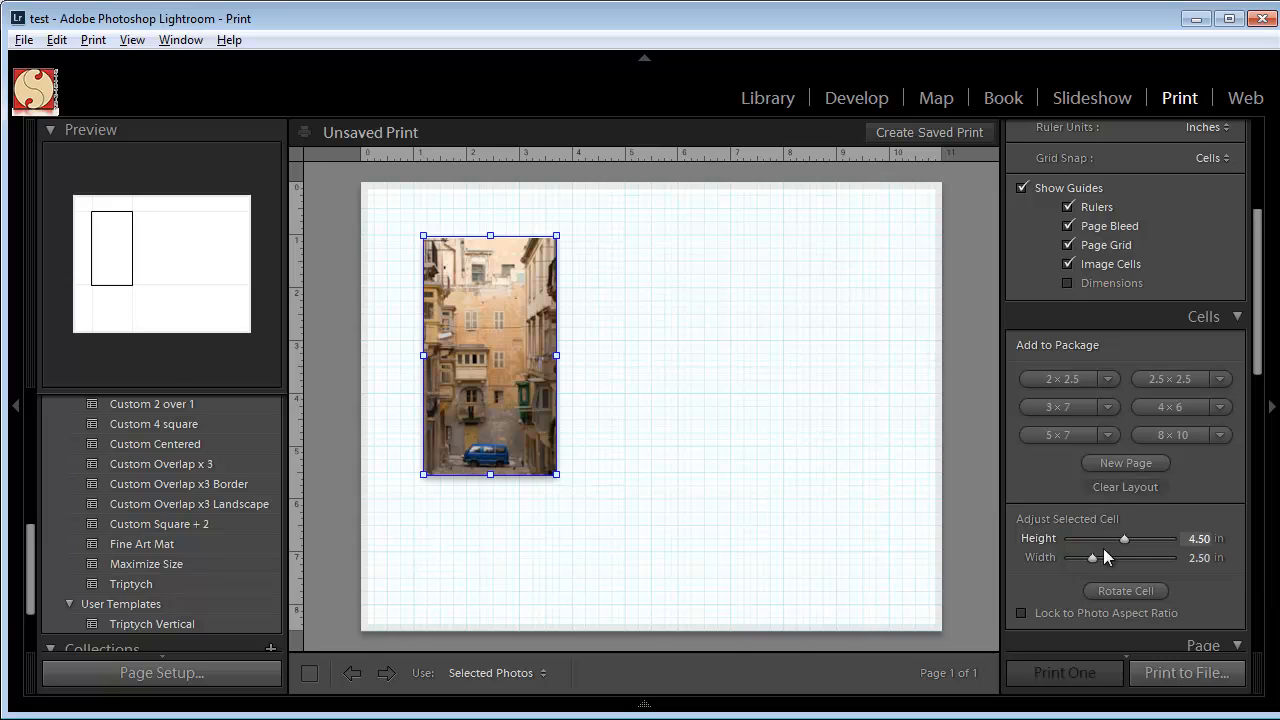
pyautogui.moveTo(1092, 557); pyautogui.dragTo(1097, 557)
pyautogui.click(1195, 558)
pyautogui.write('3')
pyautogui.press('Return')
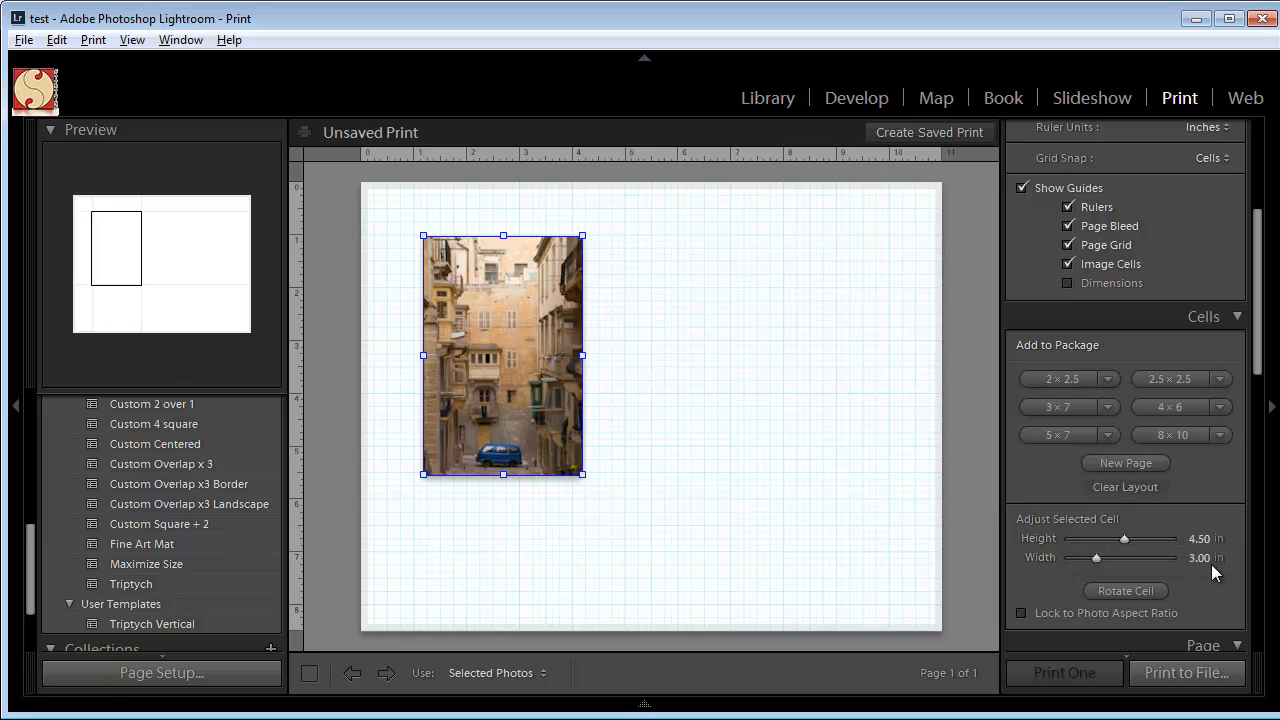
pyautogui.moveTo(519, 395); pyautogui.dragTo(475, 252)
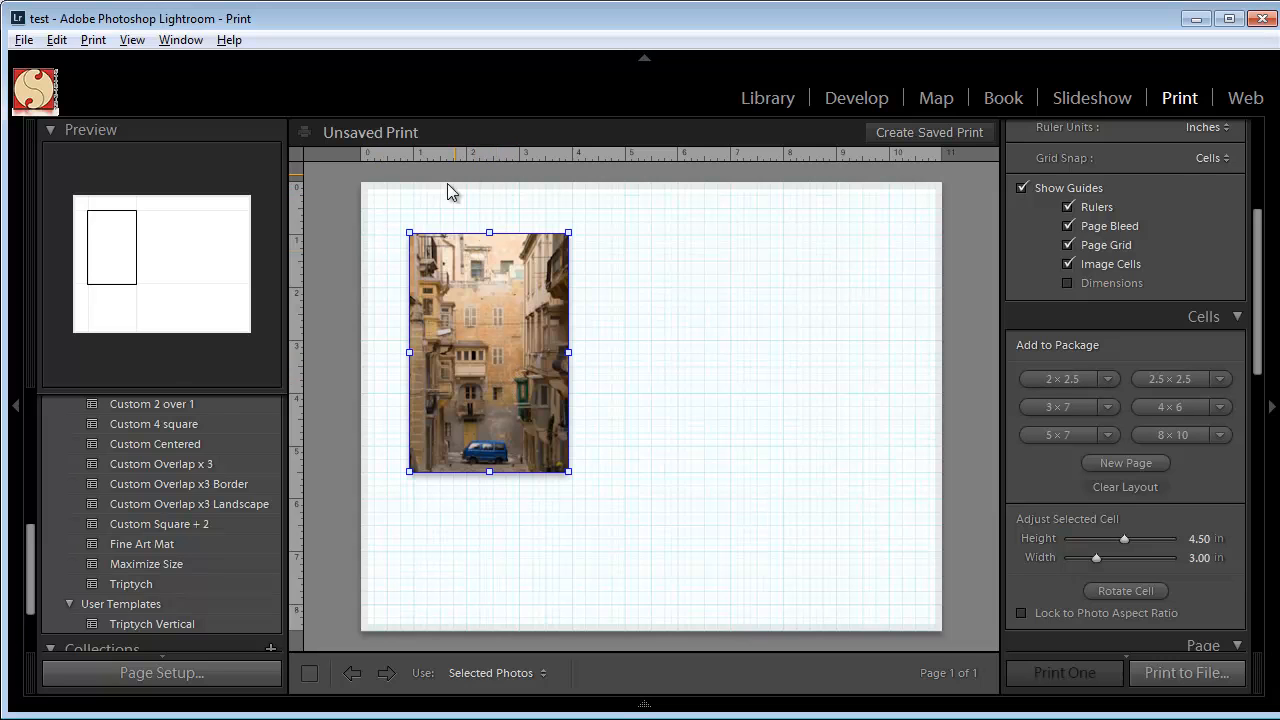
pyautogui.moveTo(509, 372); pyautogui.dragTo(497, 376)
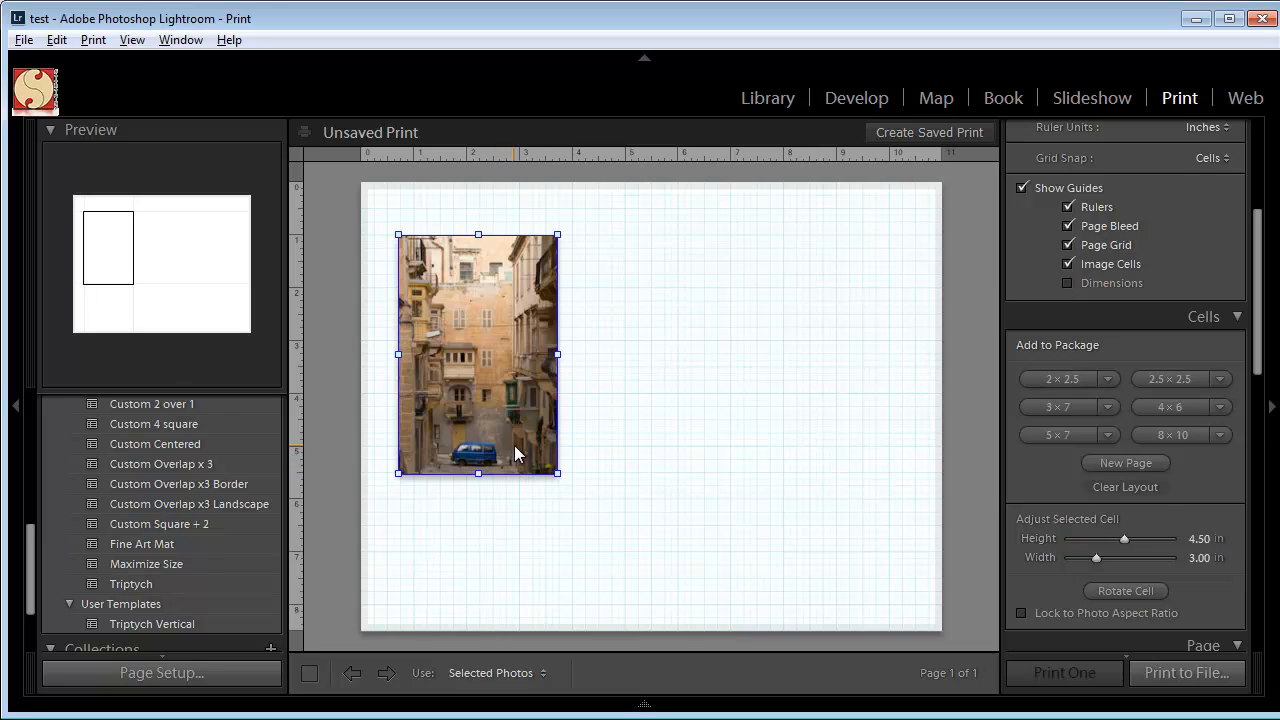
# Duplicate the photo cell to its right and place the steep street photo with parked cars in the original cell.
pyautogui.keyDown('alt'); pyautogui.moveTo(514, 446); pyautogui.dragTo(732, 475); pyautogui.keyUp('alt')
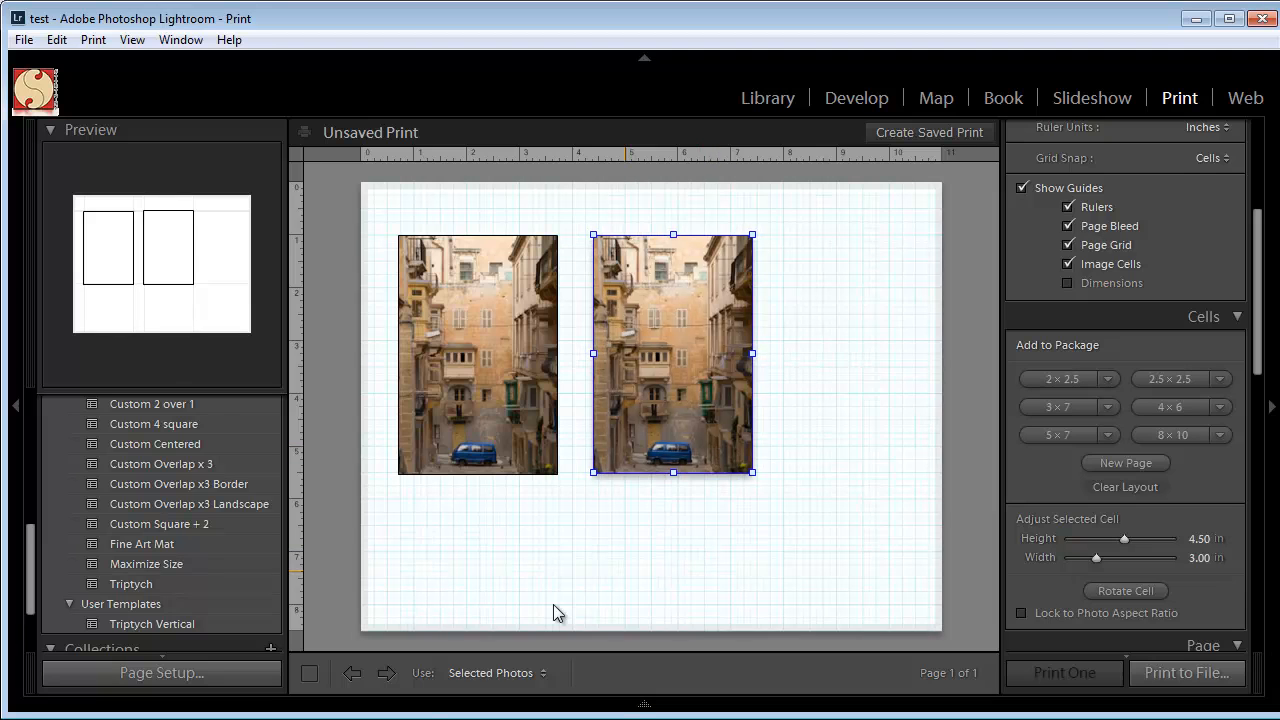
pyautogui.moveTo(388, 710)
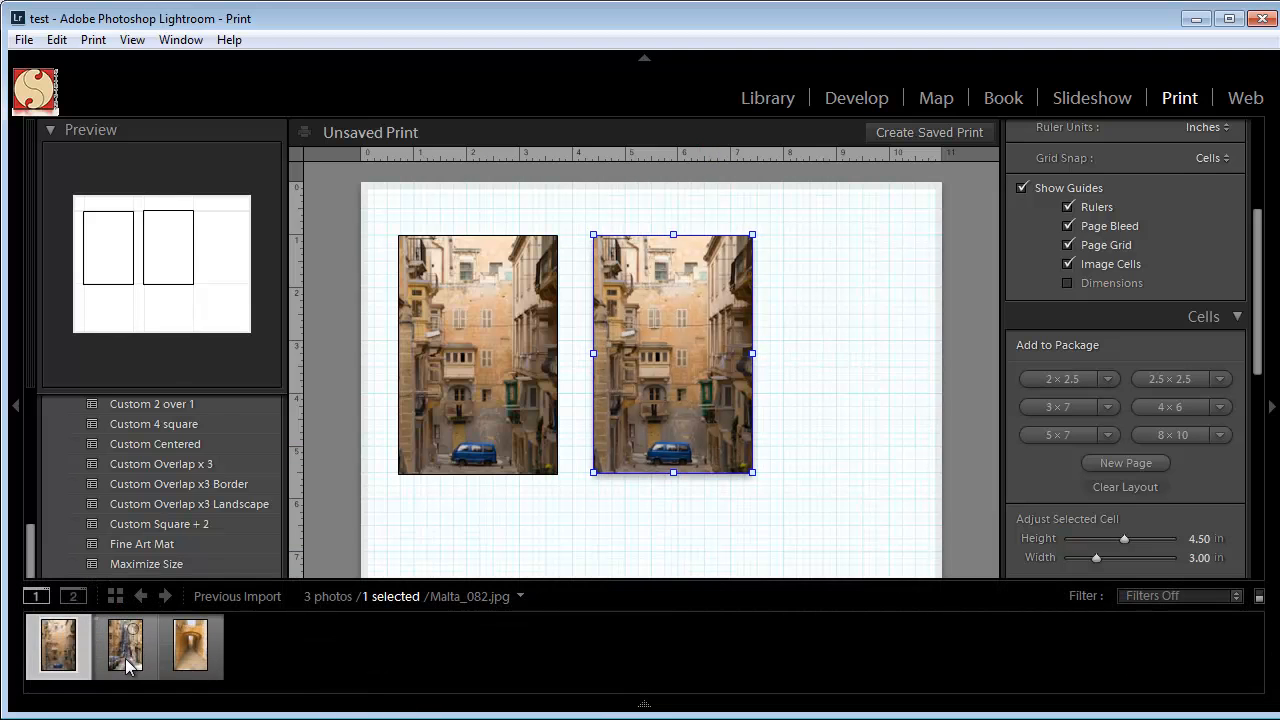
pyautogui.moveTo(126, 664); pyautogui.dragTo(455, 395)
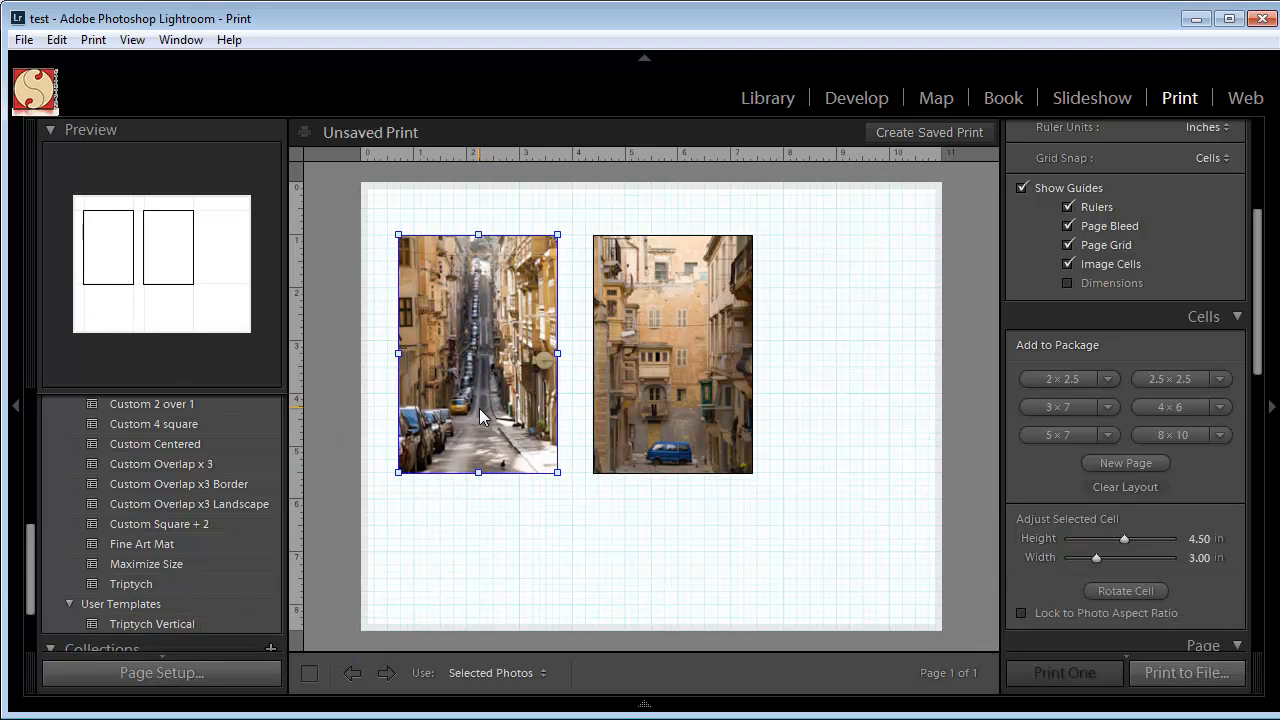
# Duplicate the blue van cell to its right and place the archway photo in the new third cell.
pyautogui.click(672, 416)
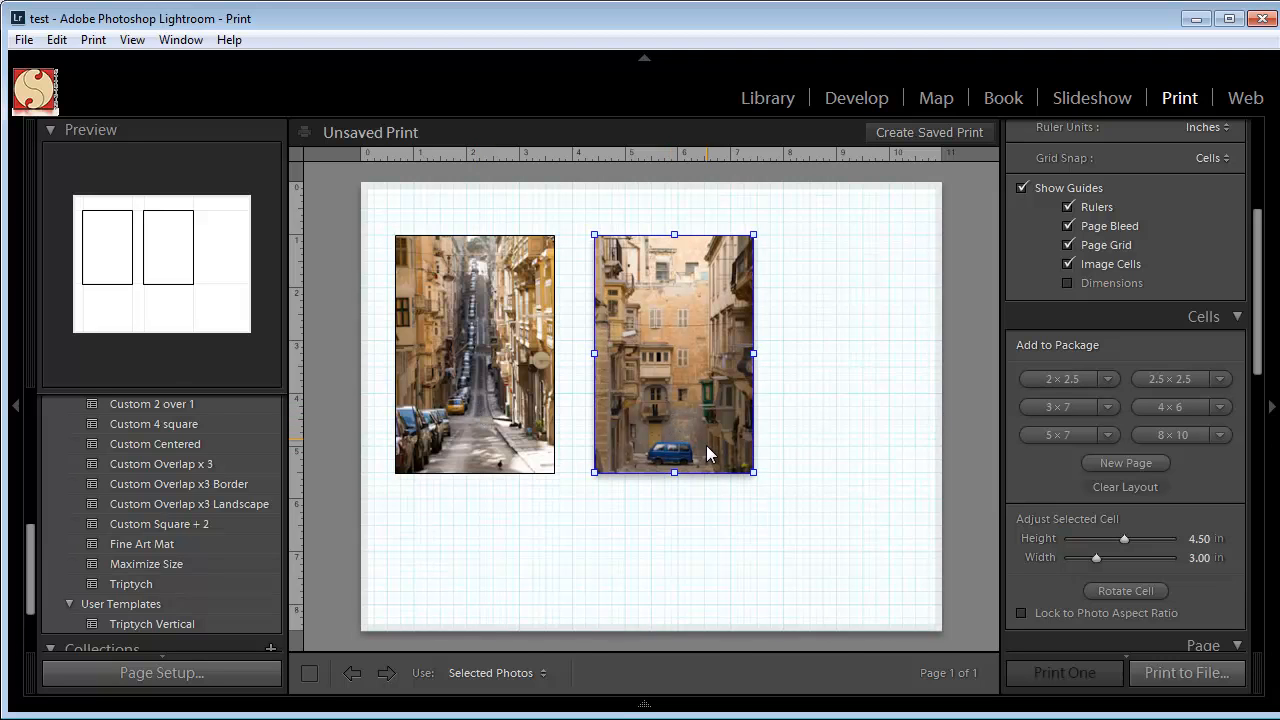
pyautogui.moveTo(708, 450); pyautogui.dragTo(879, 445)
pyautogui.moveTo(314, 709)
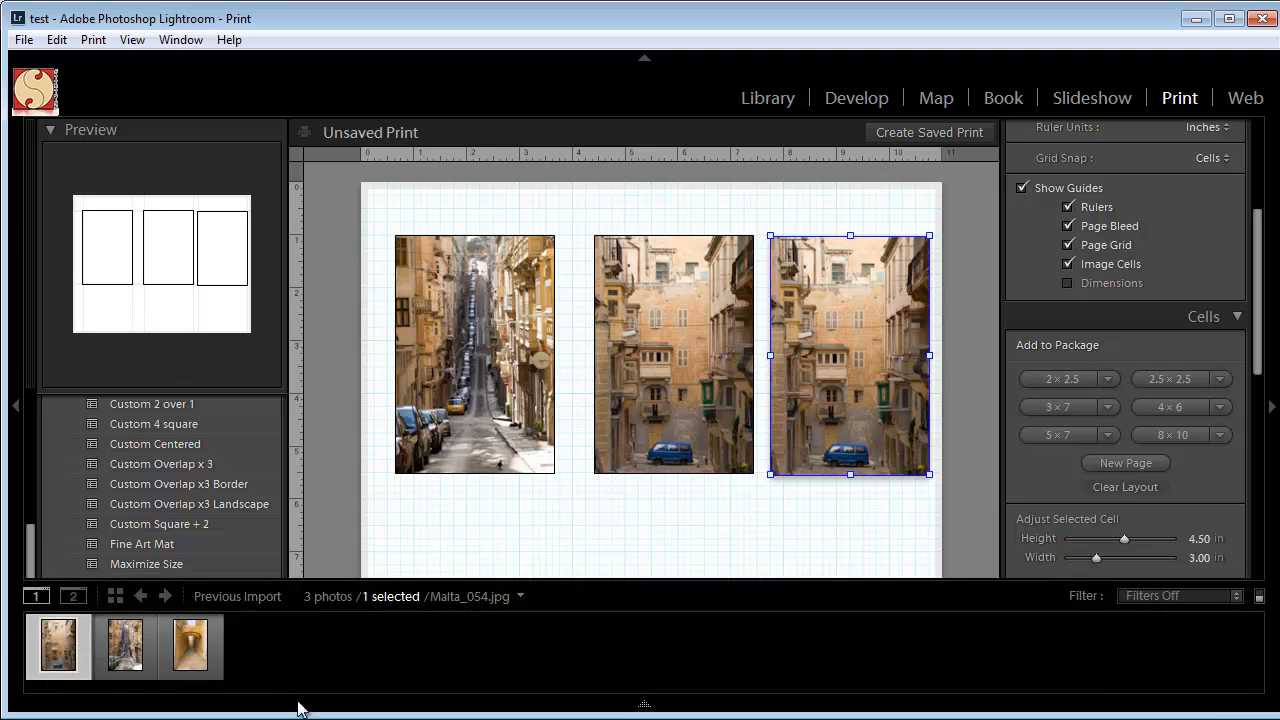
pyautogui.moveTo(208, 654); pyautogui.dragTo(826, 430)
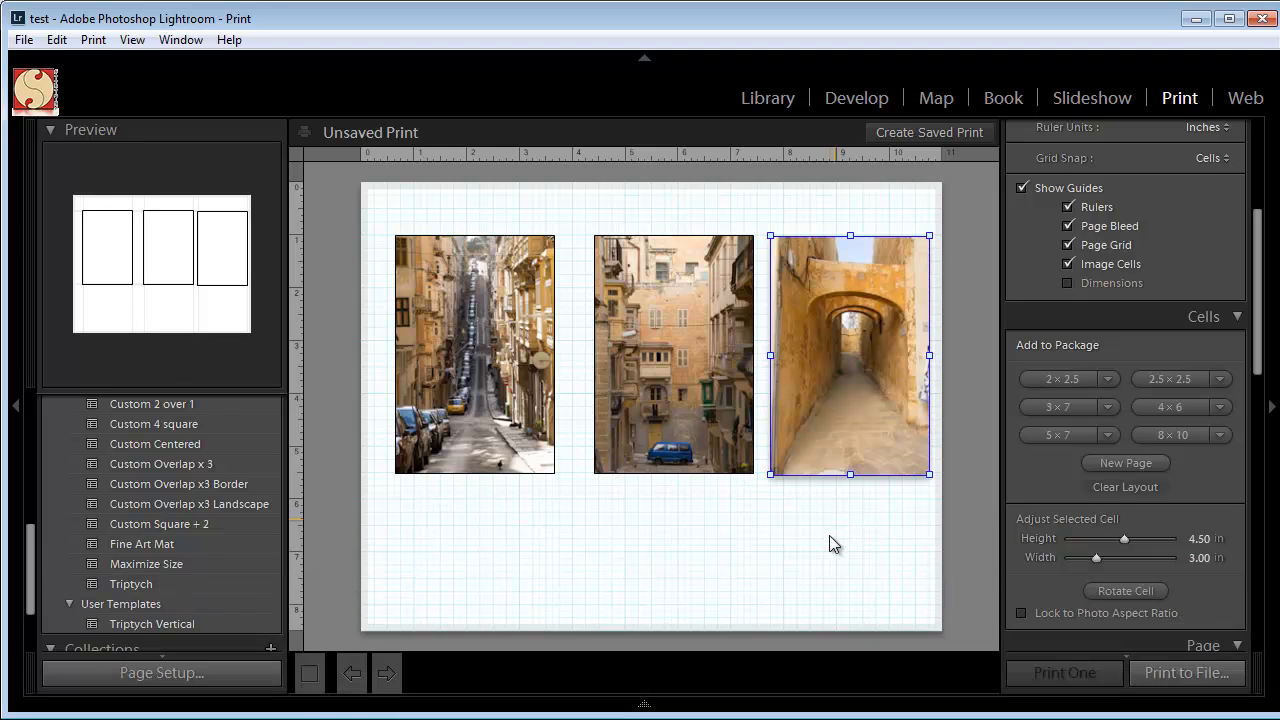
# Align the three photo cells in a row about 1 in below the page's top edge, with gaps of about 0.5 in.
pyautogui.moveTo(638, 443); pyautogui.dragTo(660, 455)
pyautogui.moveTo(426, 429); pyautogui.dragTo(417, 430)
pyautogui.moveTo(880, 447); pyautogui.dragTo(870, 447)
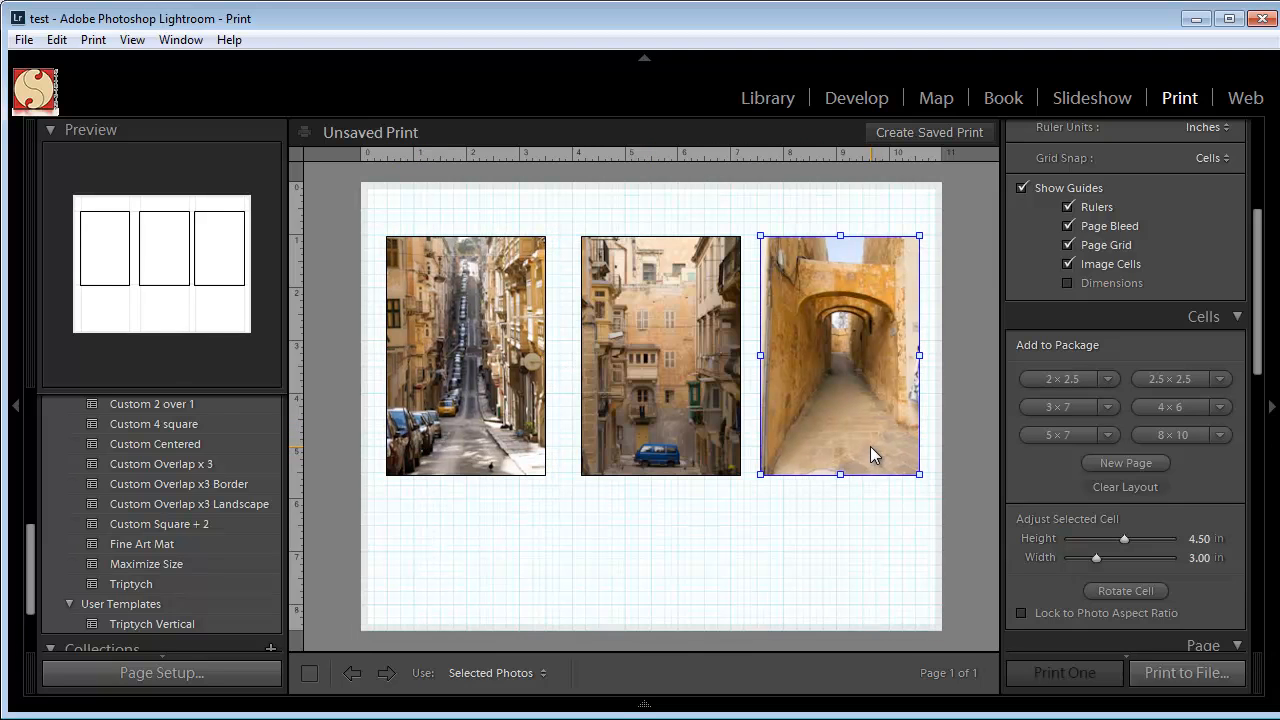
pyautogui.moveTo(678, 446); pyautogui.dragTo(669, 447)
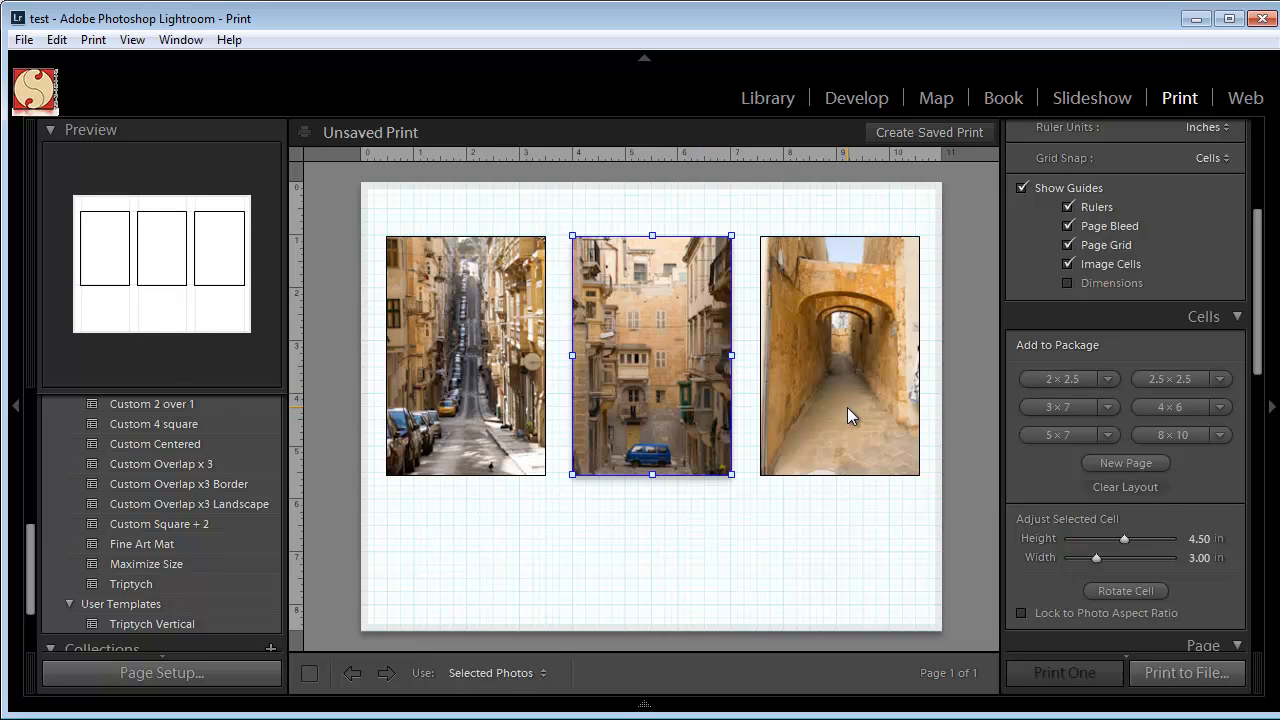
pyautogui.rightClick(622, 310)
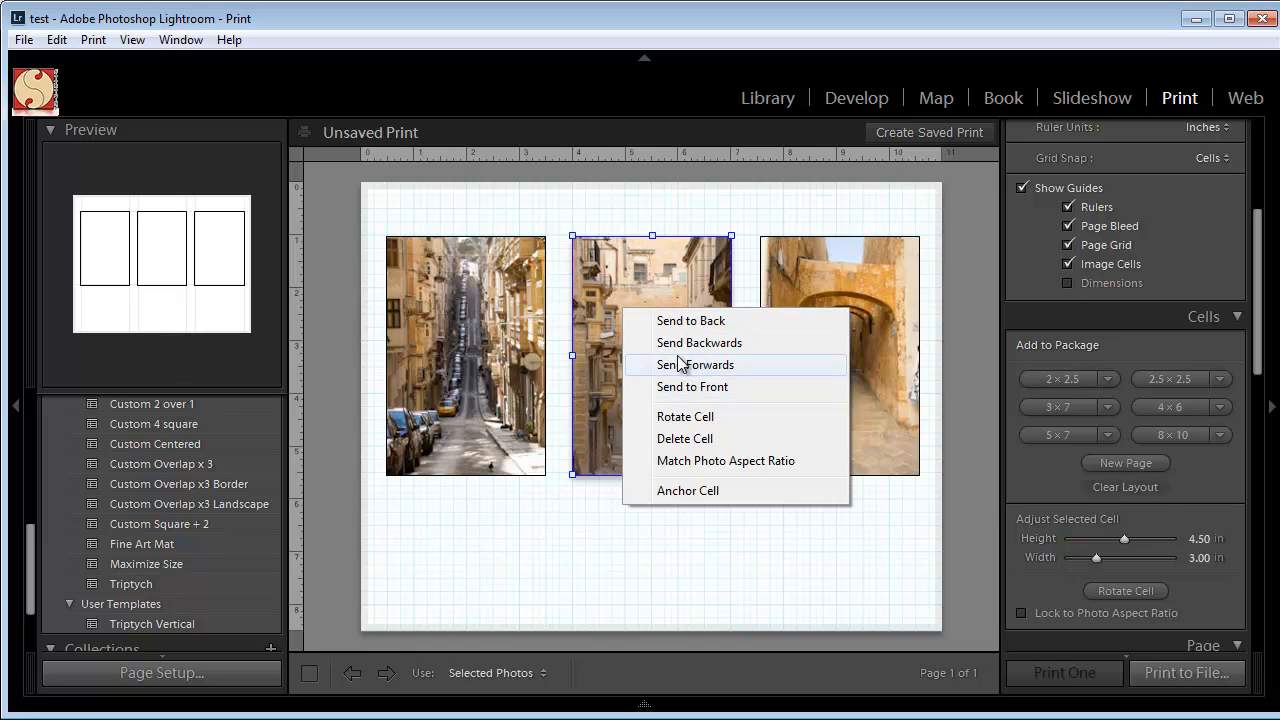
pyautogui.click(636, 286)
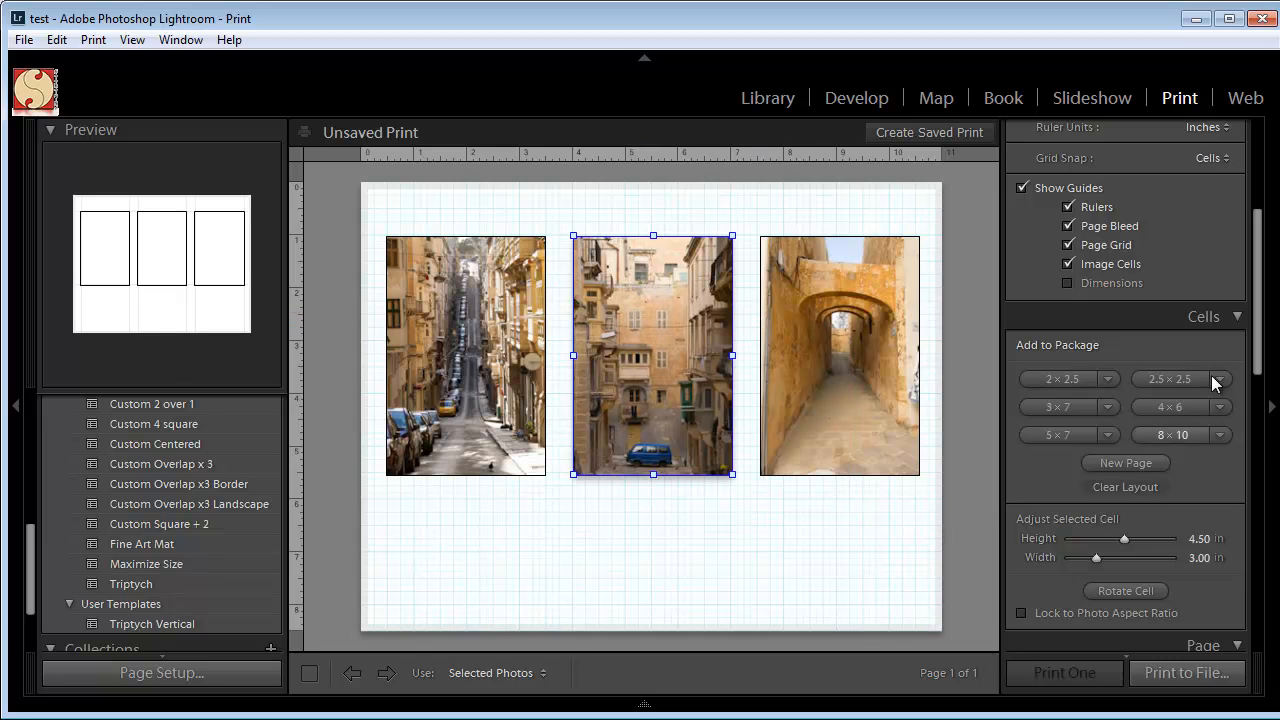
# Examine the page background color choices with the full color range shown, keeping the background white.
pyautogui.scroll(-5, 1051, 335)
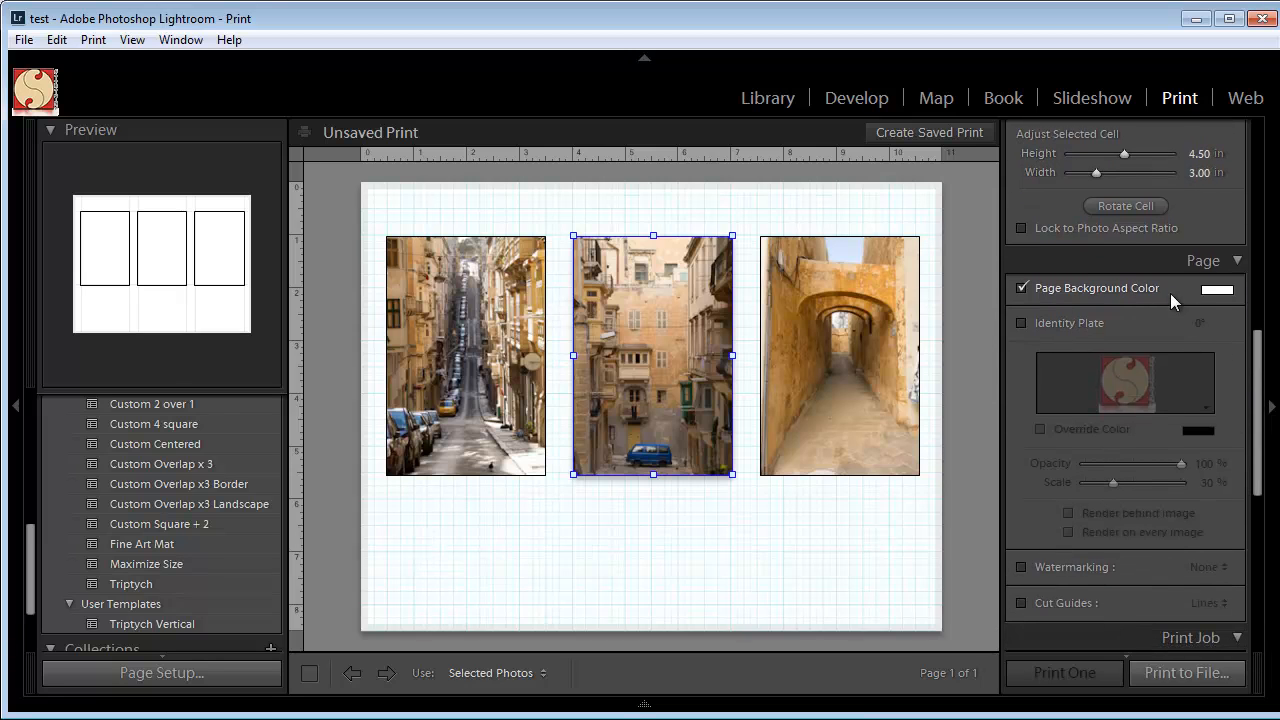
pyautogui.click(1217, 290)
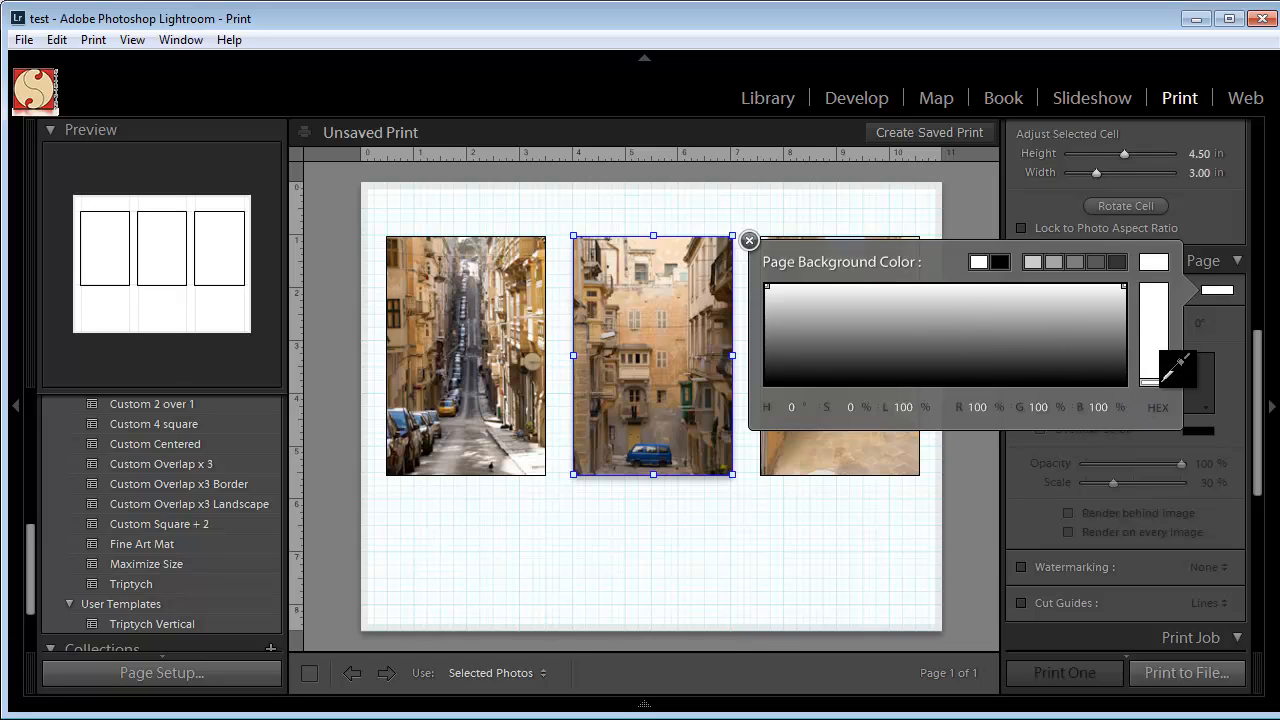
pyautogui.moveTo(1155, 385); pyautogui.dragTo(1157, 277)
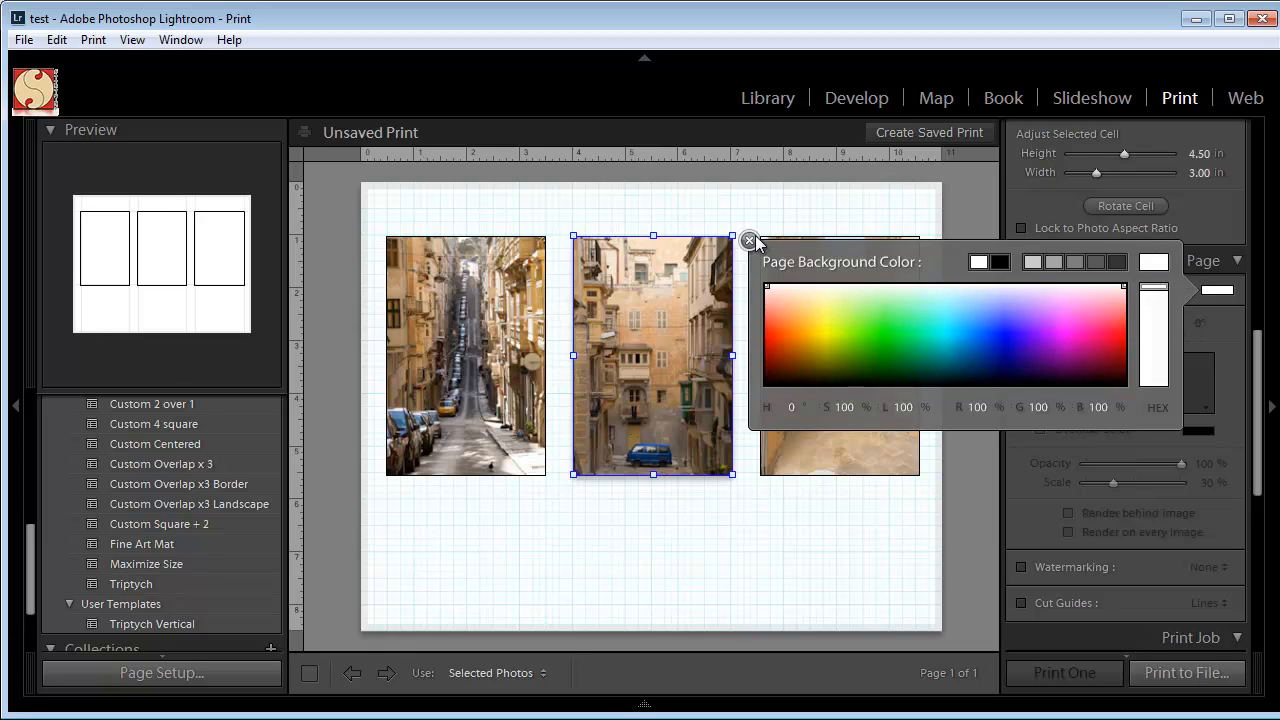
pyautogui.click(750, 243)
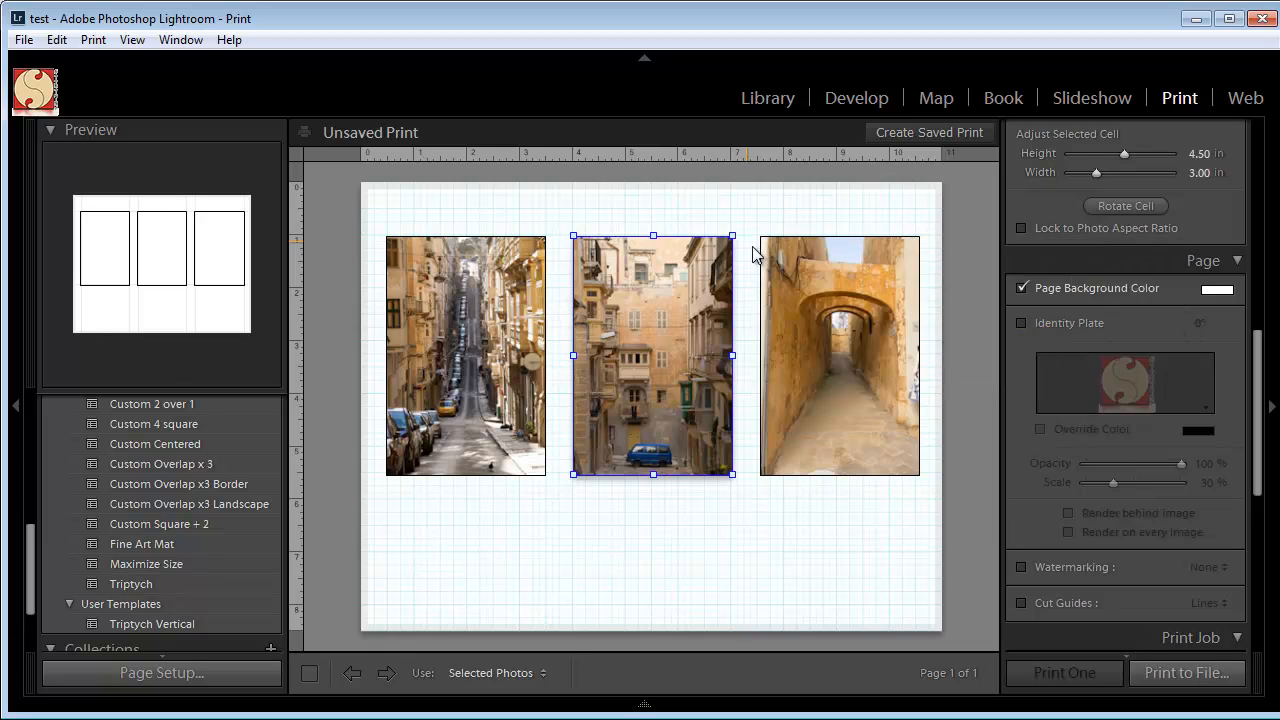
# Add the identity plate below the middle photo and switch it from a graphic to styled text.
pyautogui.click(1021, 323)
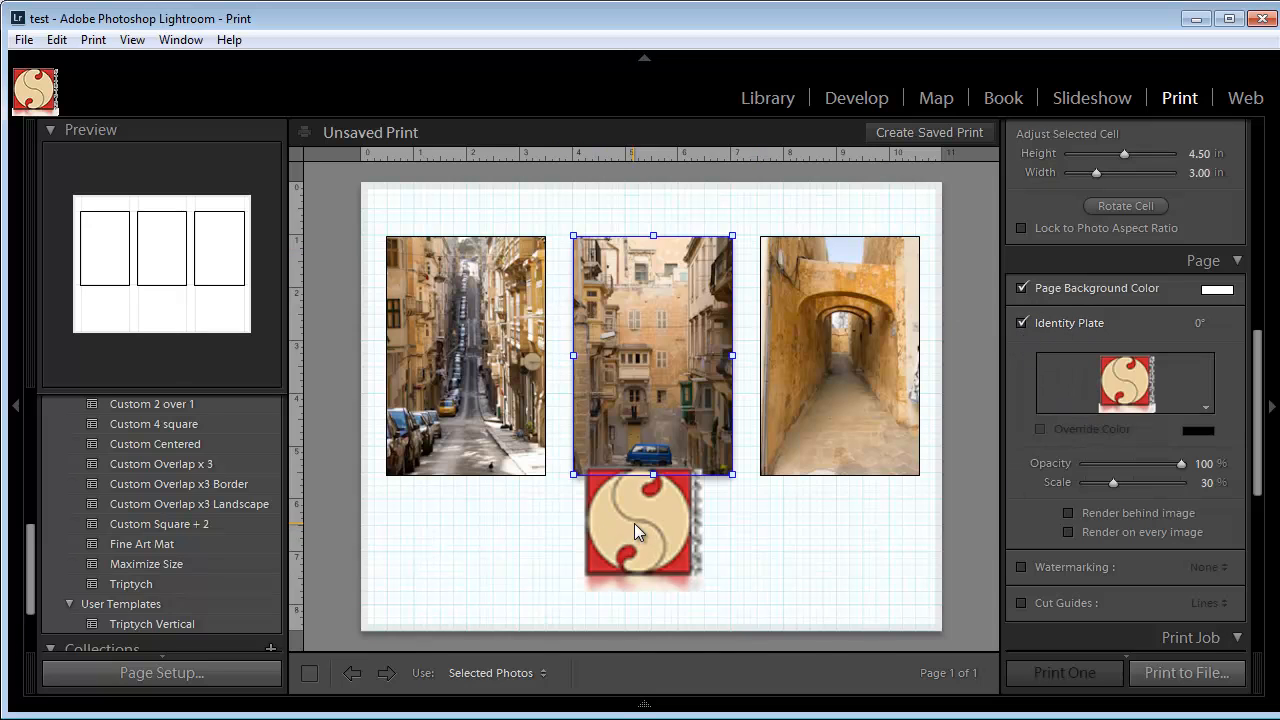
pyautogui.moveTo(633, 524); pyautogui.dragTo(644, 543)
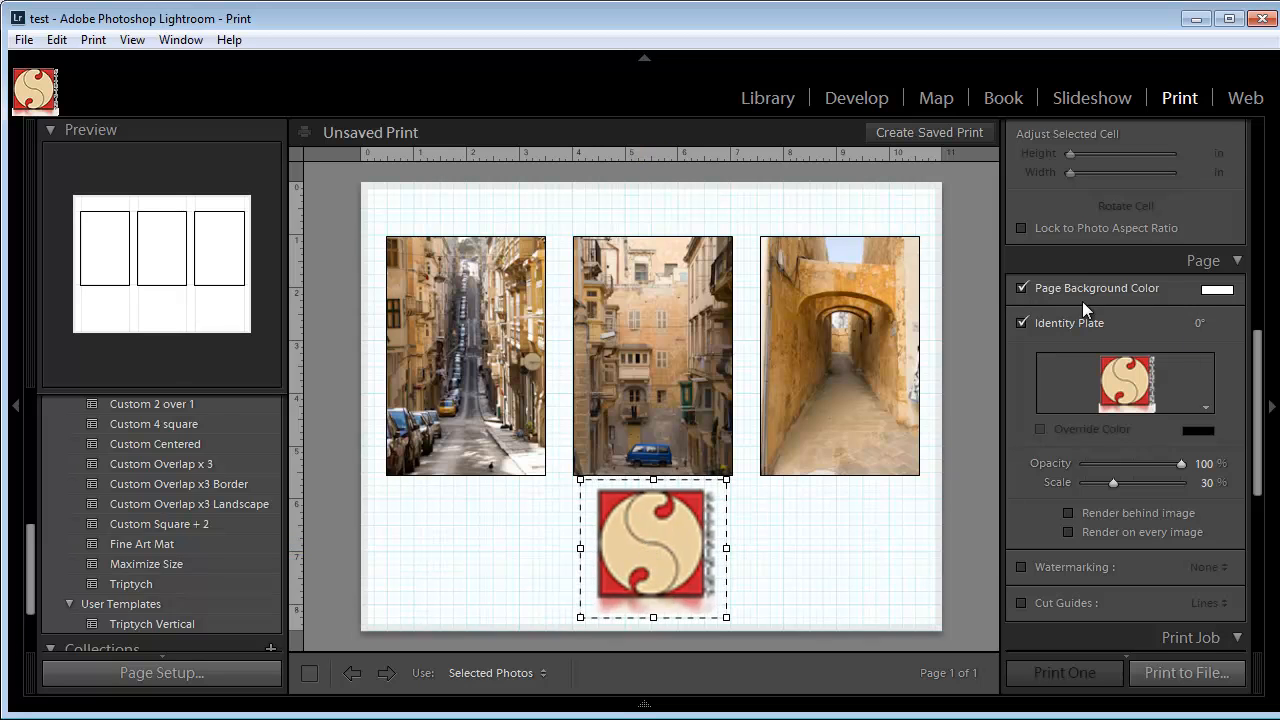
pyautogui.click(1206, 407)
pyautogui.click(1225, 452)
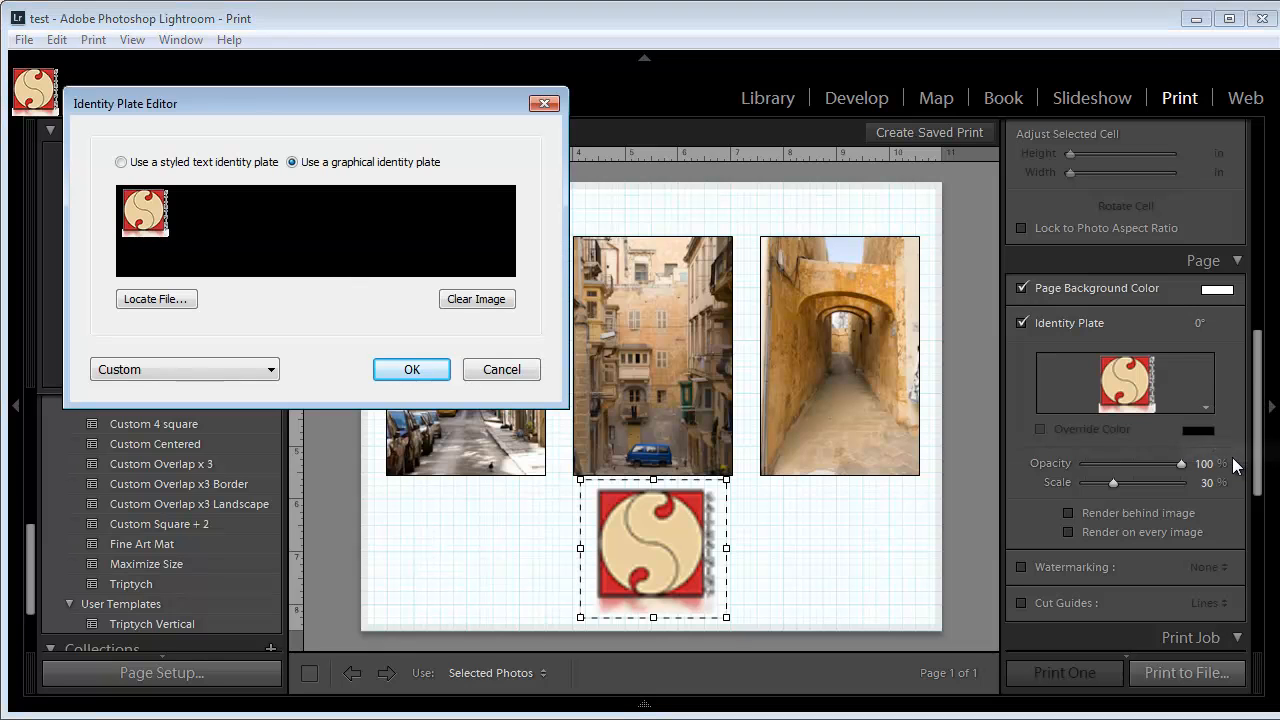
pyautogui.moveTo(321, 112); pyautogui.dragTo(932, 161)
pyautogui.click(732, 211)
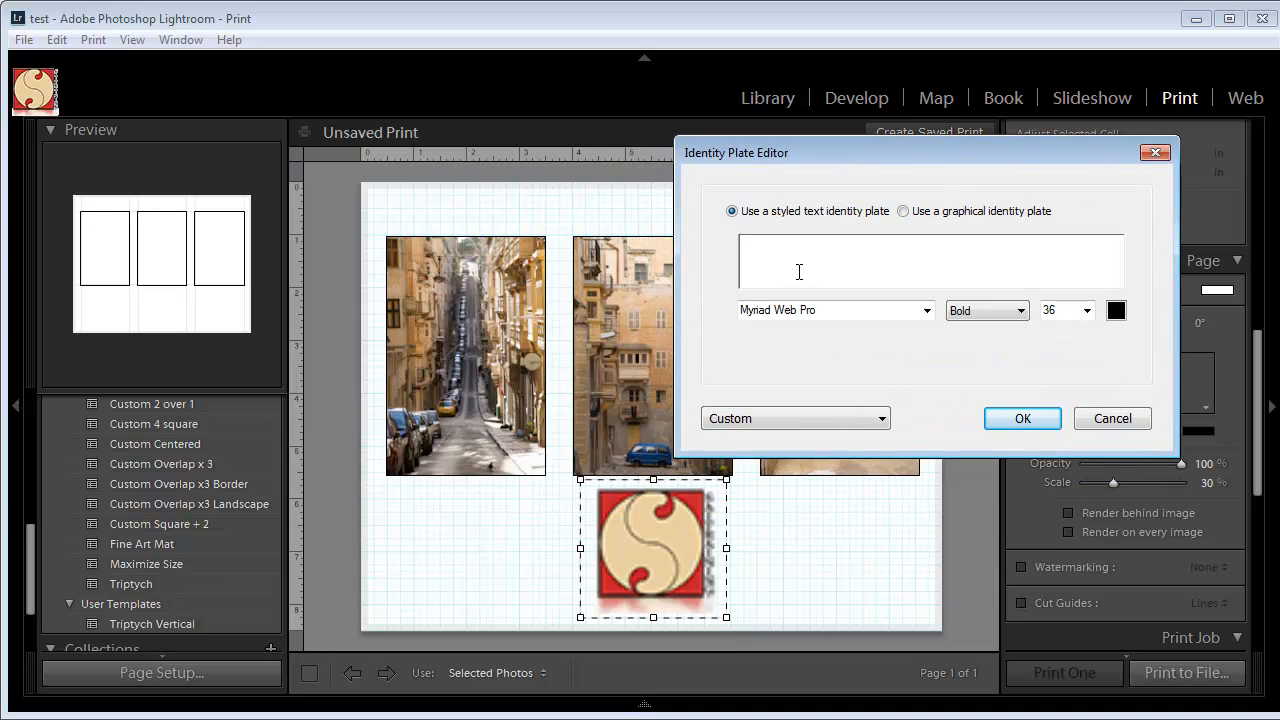
# Enter the photographer's full name followed by PHOTOGRAPHY in capitals as the identity plate text.
pyautogui.click(790, 264)
pyautogui.write('MARE')
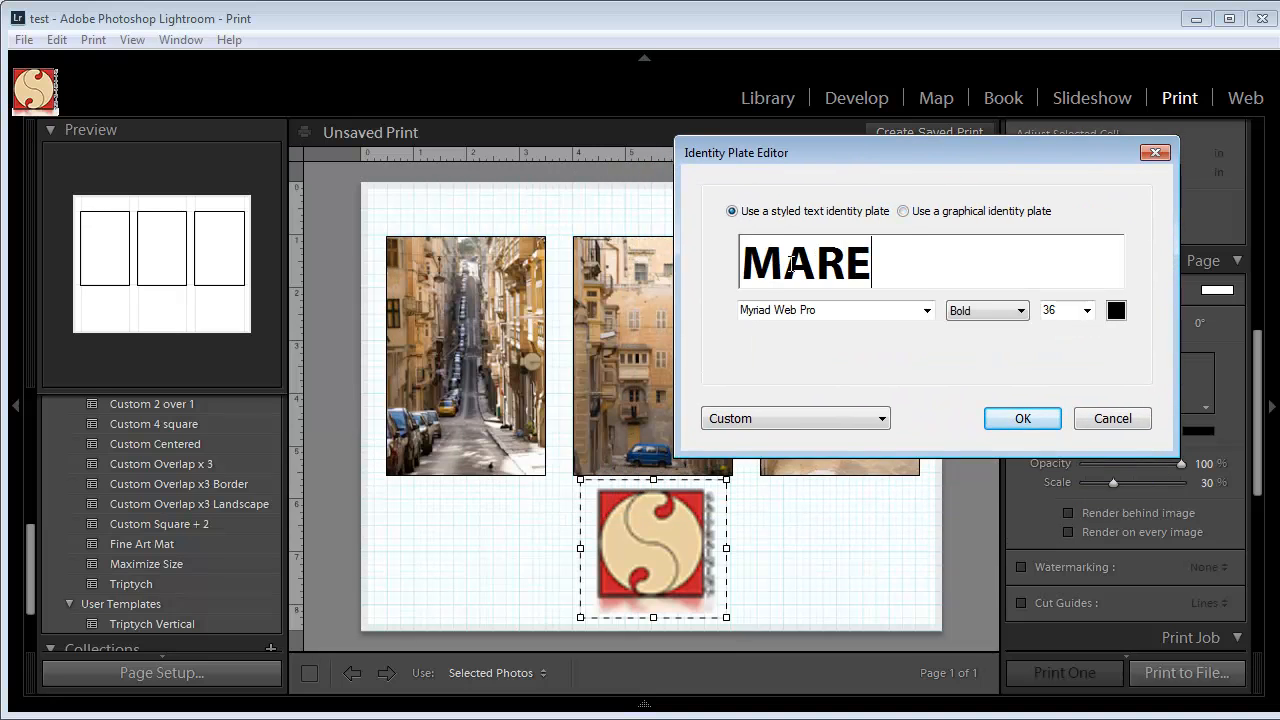
pyautogui.write('K MULARCZ')
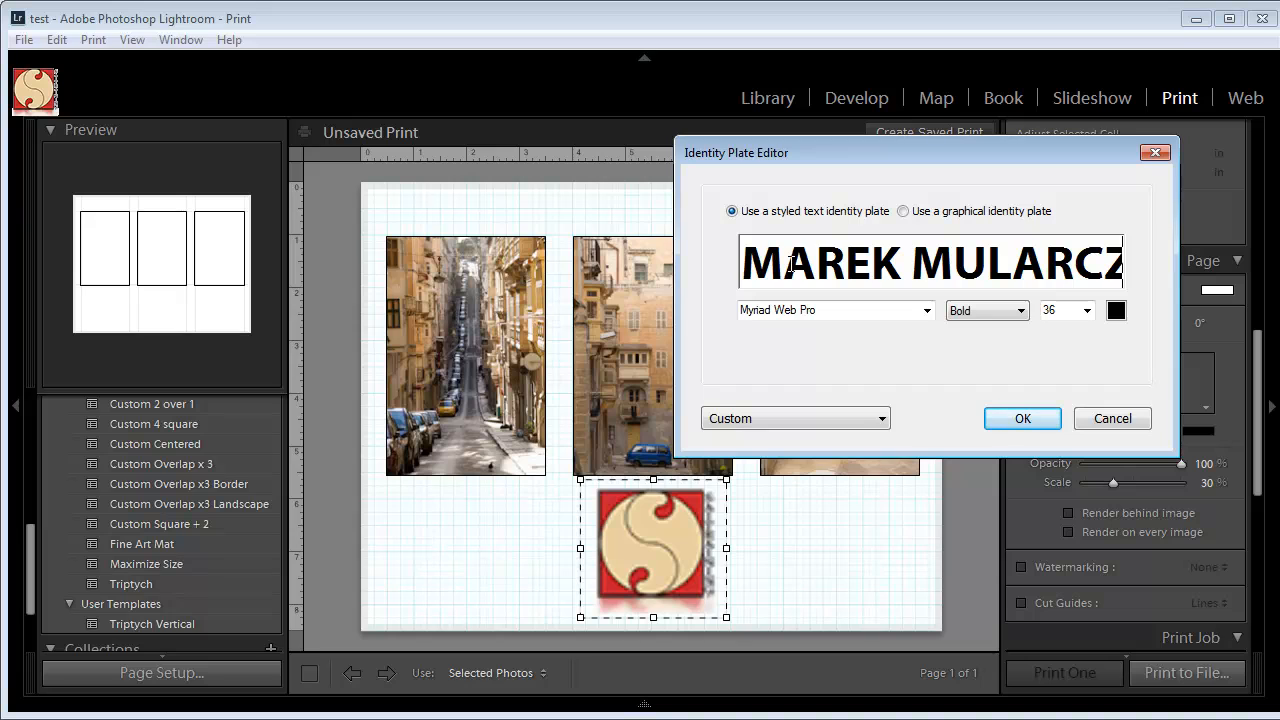
# Set the identity plate text to size 18 and center it below the middle photo, about 6.5 in down the page.
pyautogui.hotkey('ctrl', 'a')
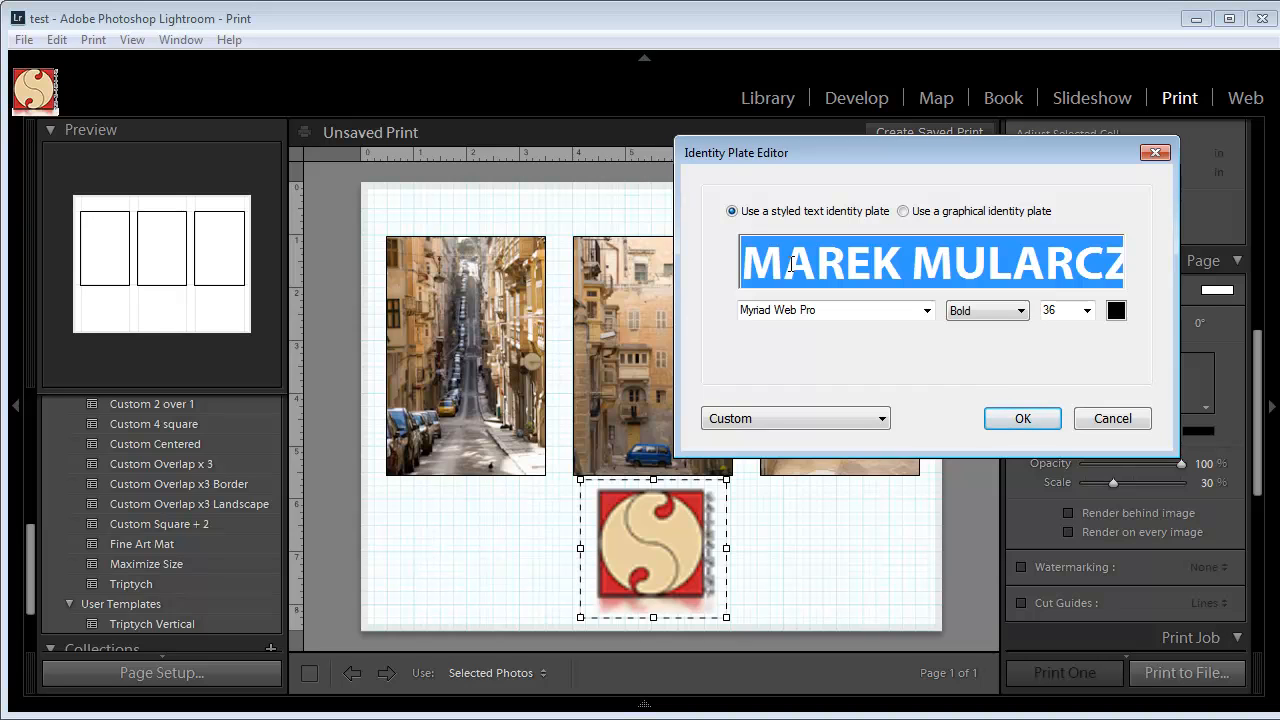
pyautogui.click(1087, 310)
pyautogui.click(1050, 419)
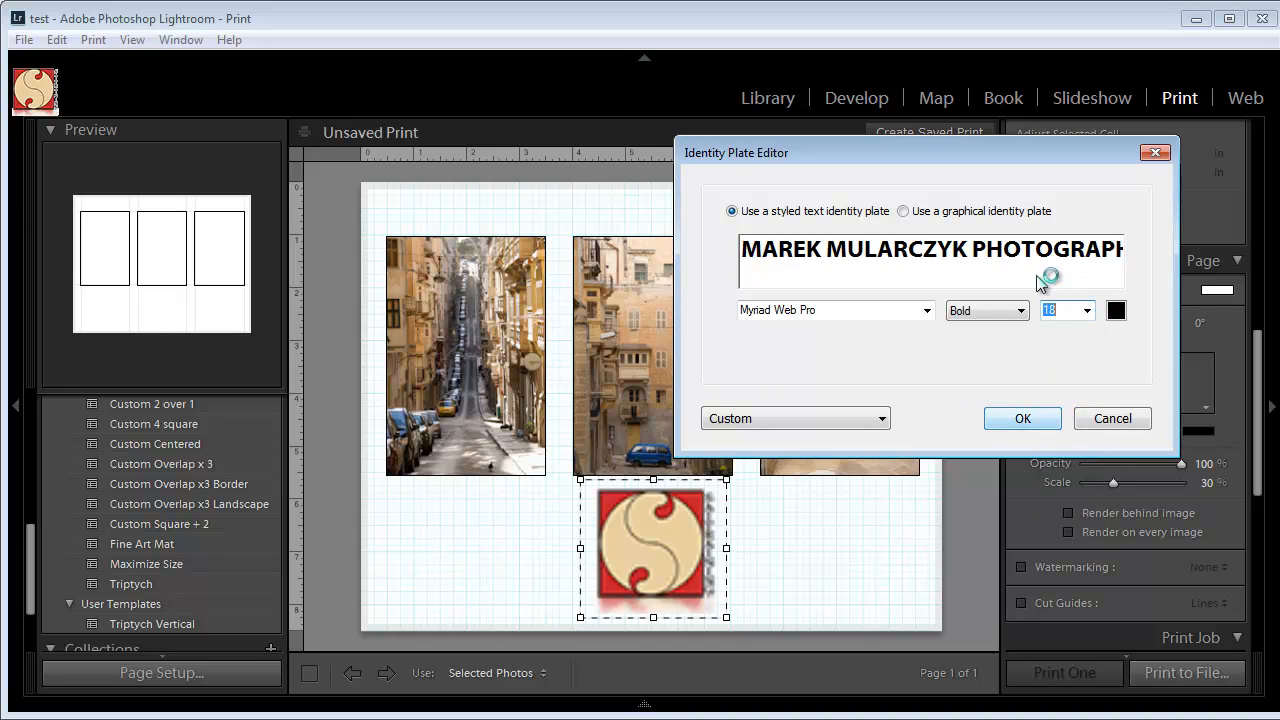
pyautogui.click(1023, 421)
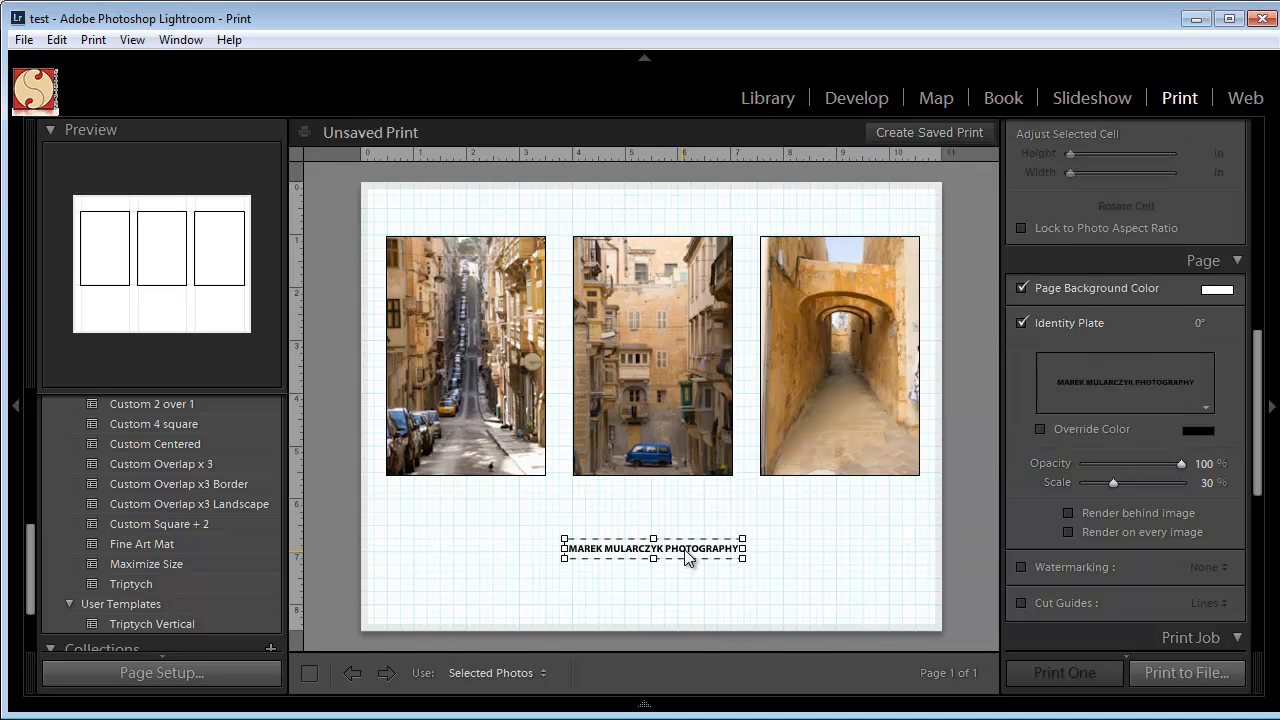
pyautogui.moveTo(686, 553); pyautogui.dragTo(679, 530)
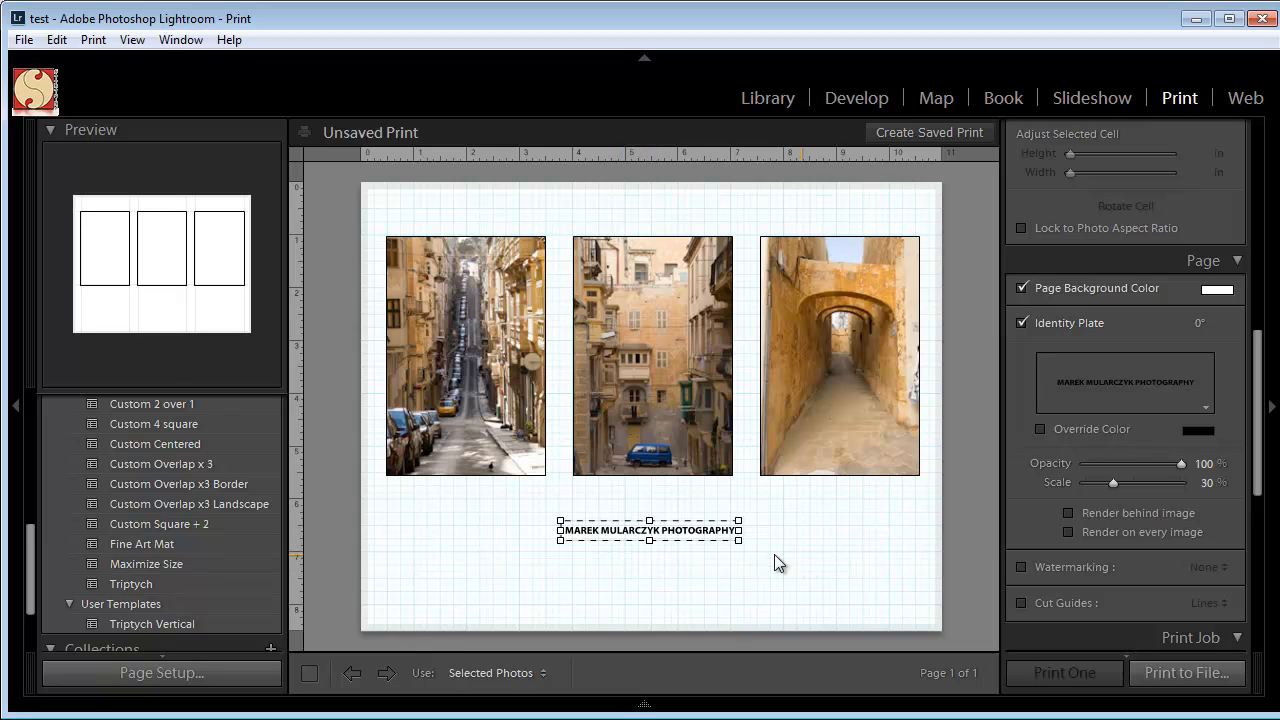
# Switch the print job's output to Printer to see its settings and return it to JPEG File.
pyautogui.moveTo(1260, 453); pyautogui.dragTo(1260, 537)
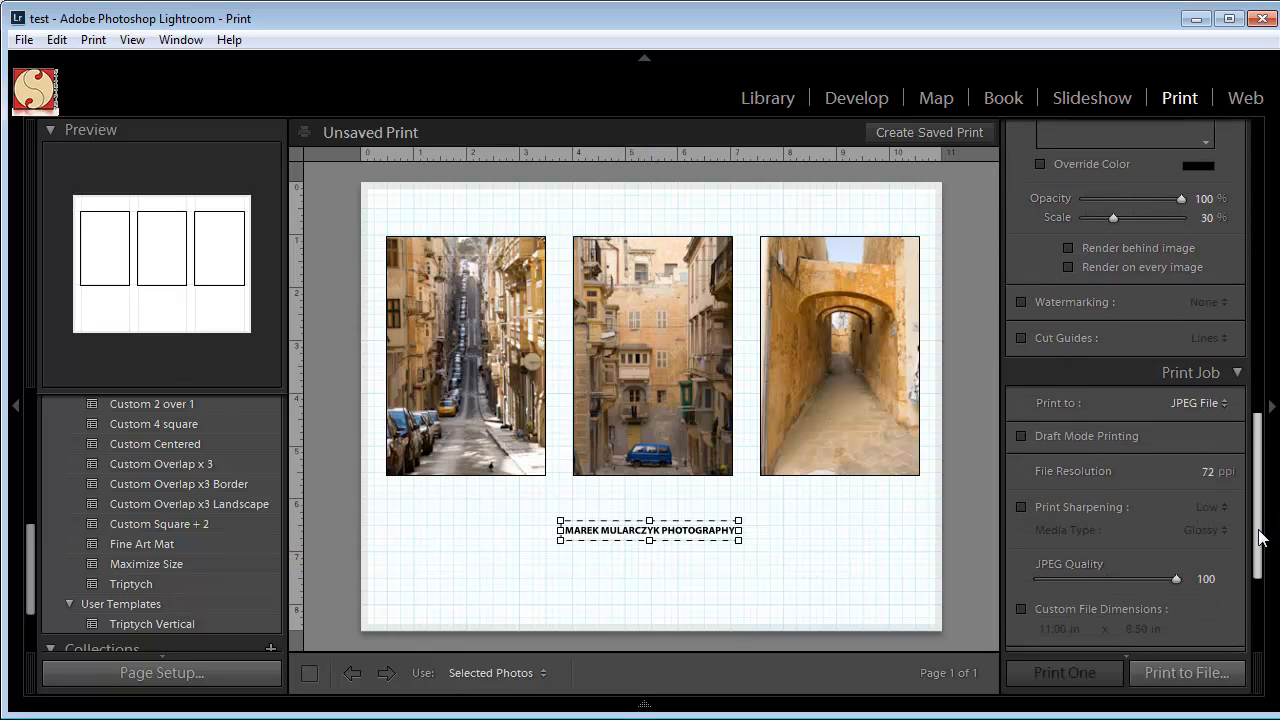
pyautogui.click(1205, 398)
pyautogui.click(1150, 421)
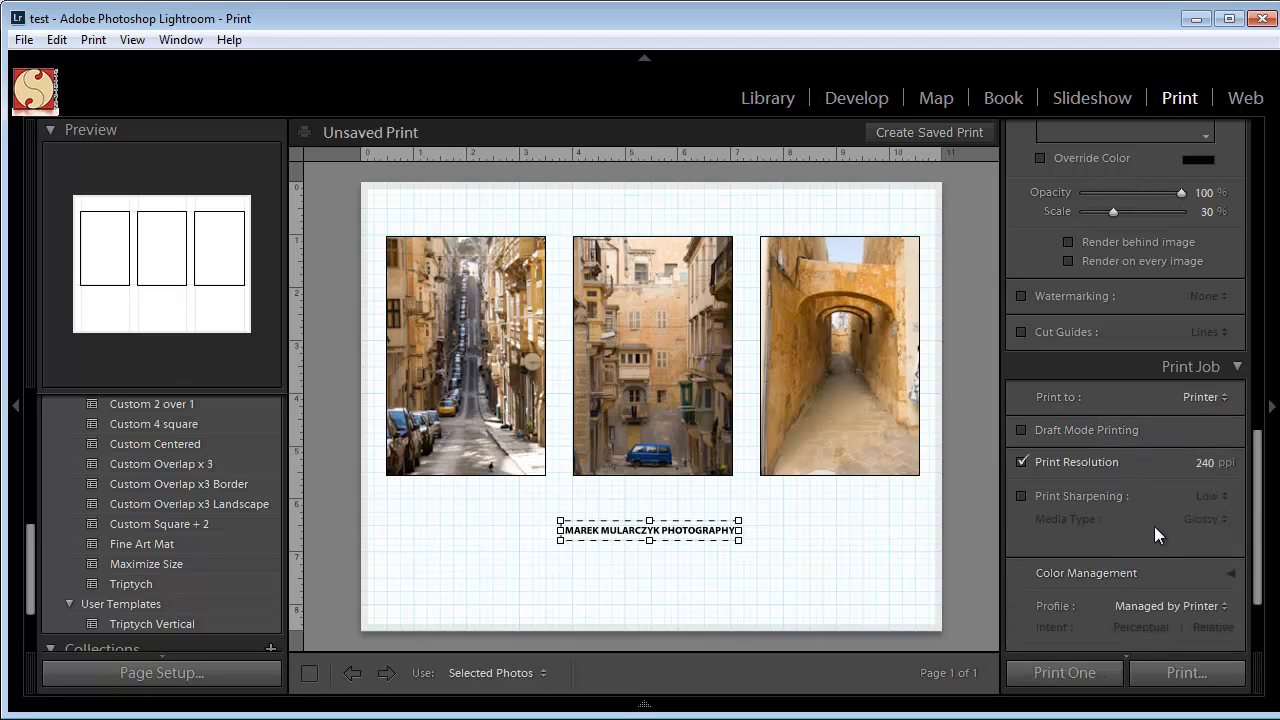
pyautogui.moveTo(1258, 502); pyautogui.dragTo(1265, 549)
pyautogui.click(1222, 260)
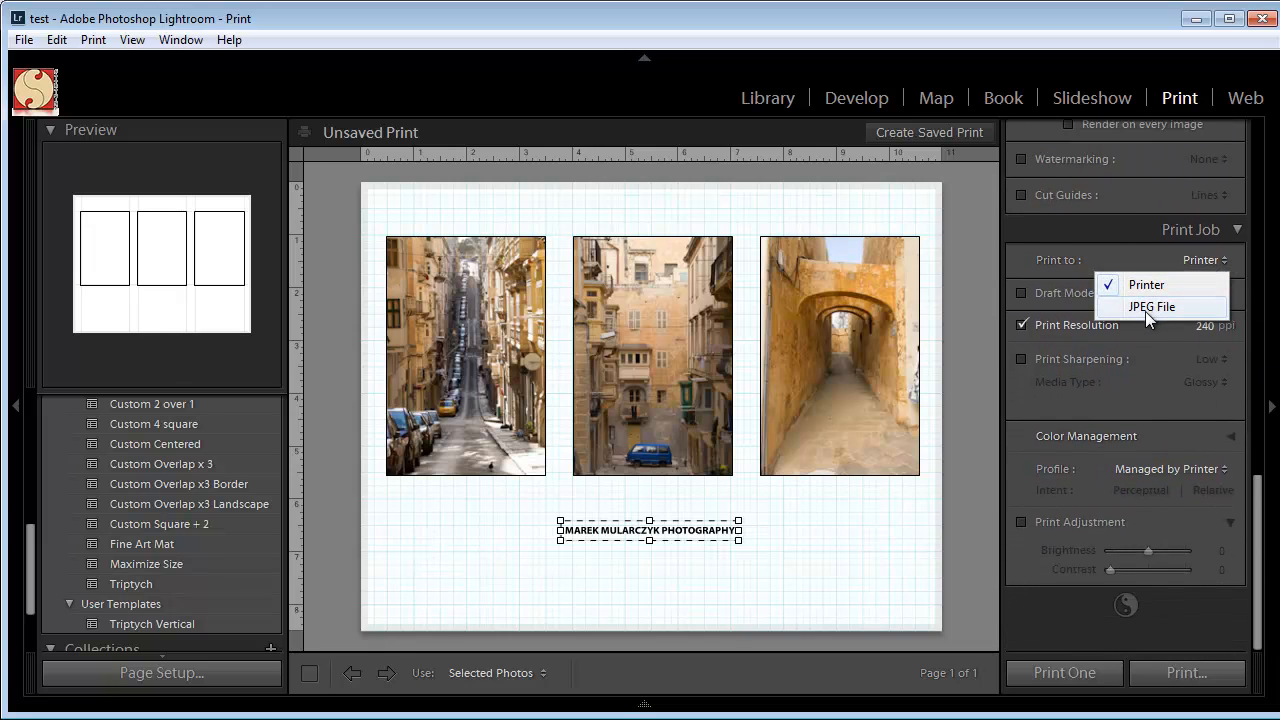
pyautogui.click(1147, 308)
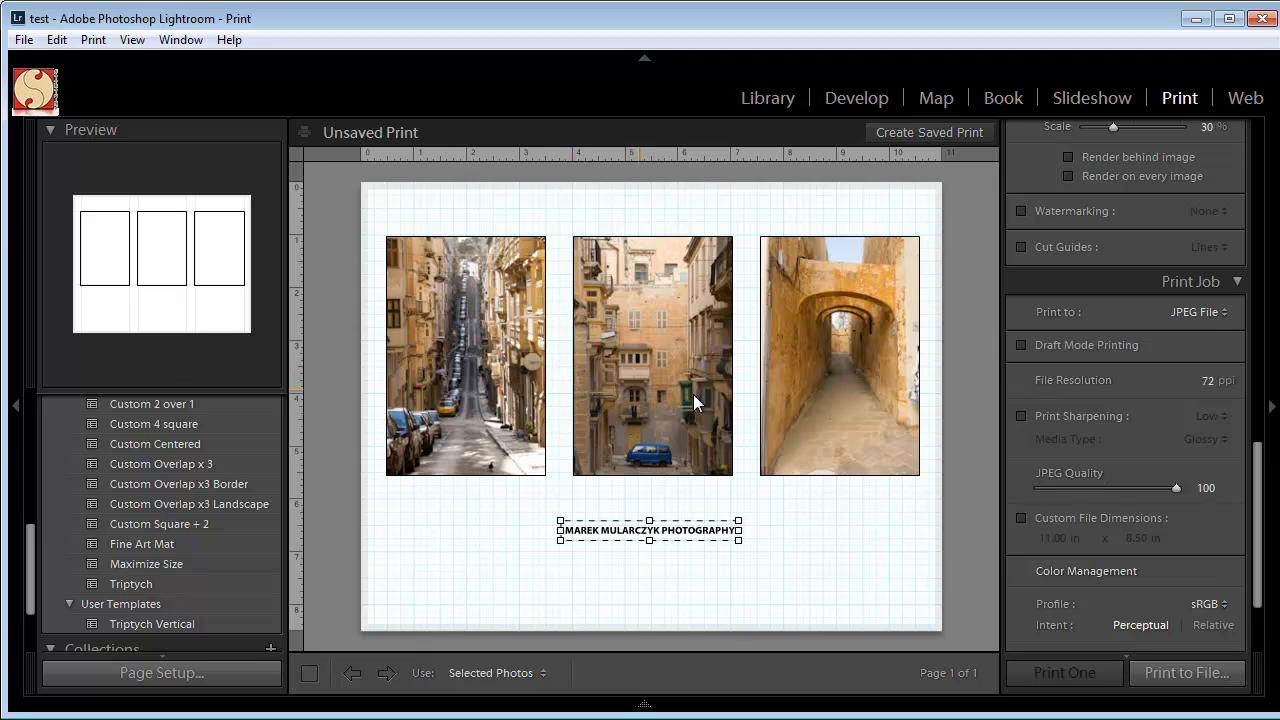
# Try print sharpening on and off for the JPEG output and check the available color profiles, keeping sRGB.
pyautogui.click(1020, 416)
pyautogui.click(1020, 415)
pyautogui.scroll(-3, 1255, 530)
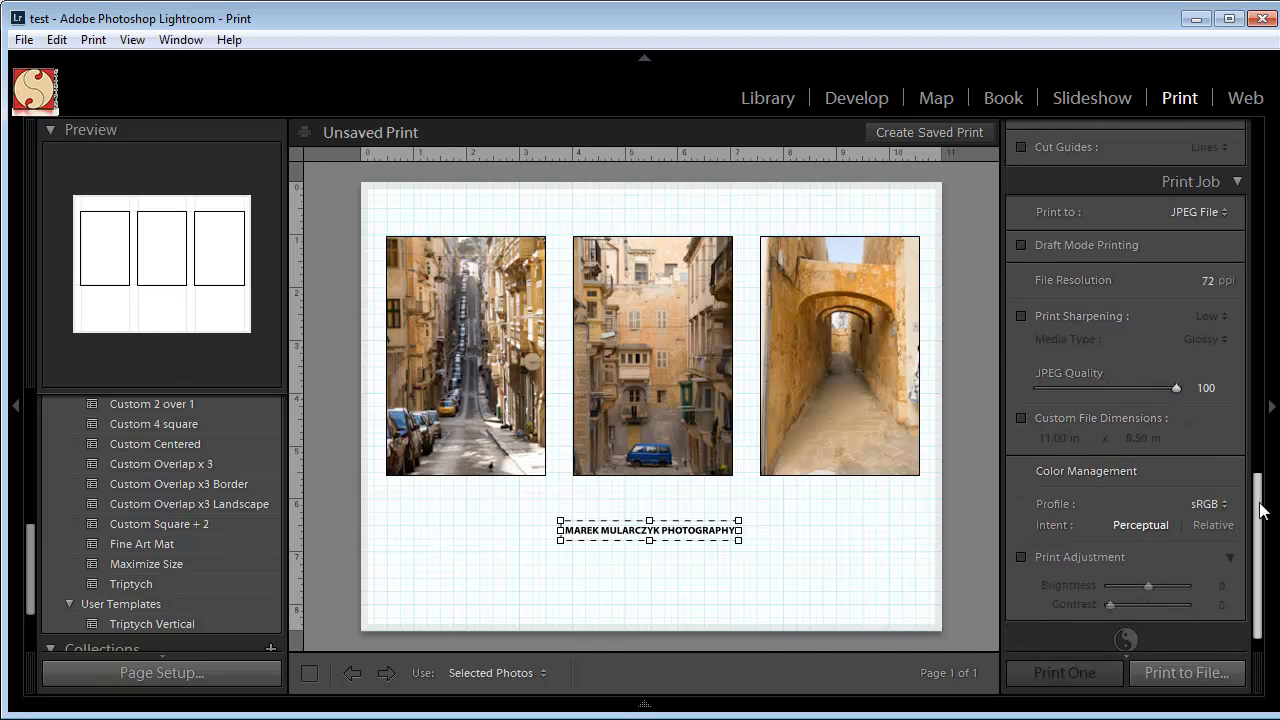
pyautogui.click(1212, 469)
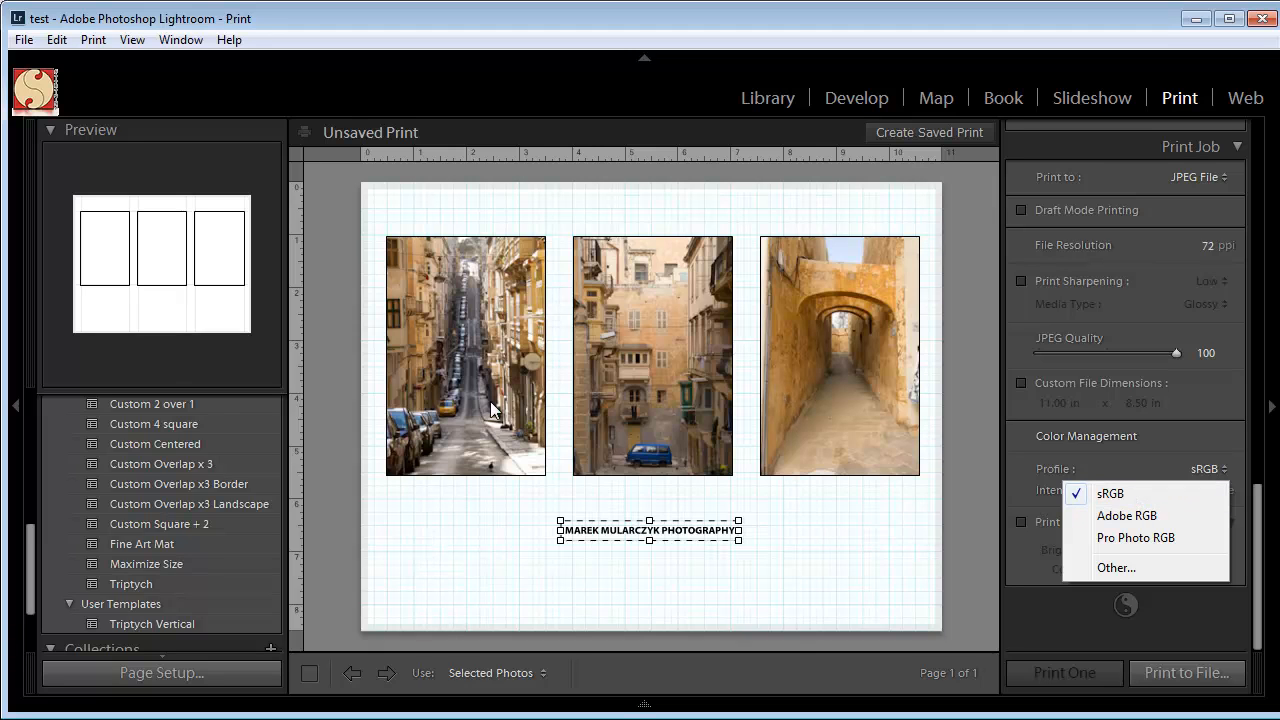
pyautogui.click(1180, 438)
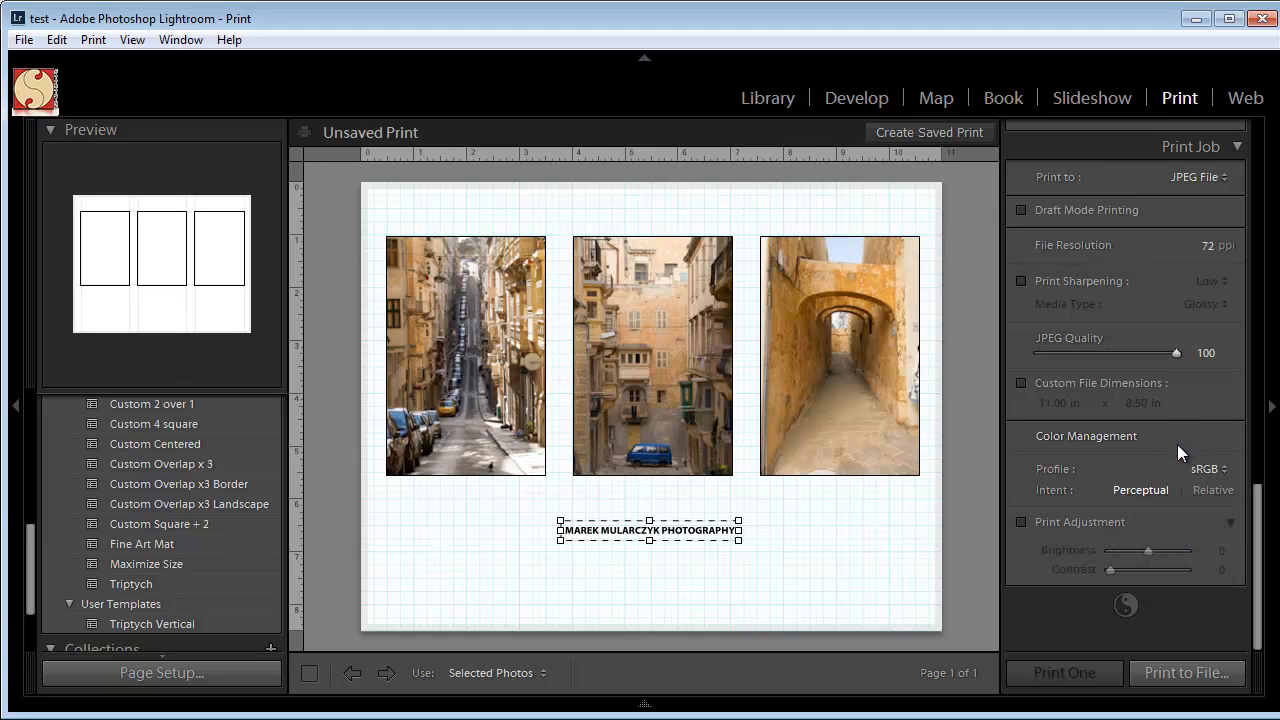
# Print the layout to a JPEG file in the 12 - Malta folder, entering a file name starting with "trip".
pyautogui.click(1182, 672)
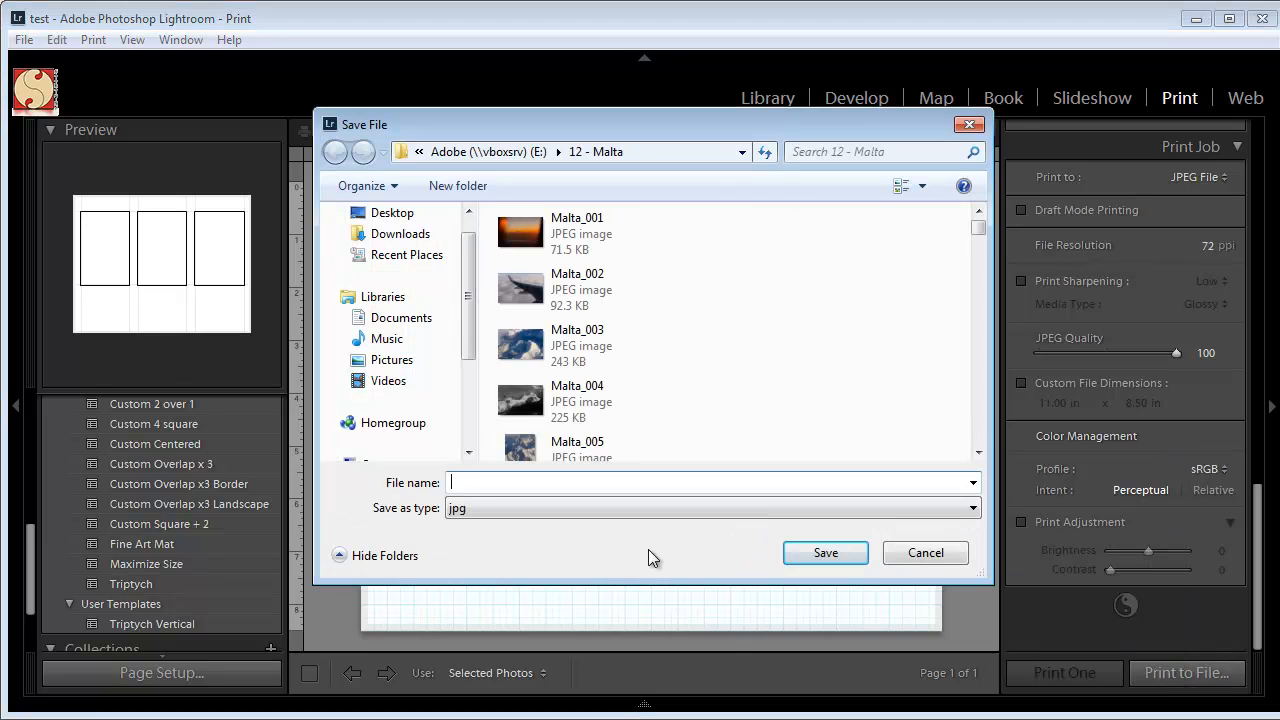
pyautogui.write('trip')
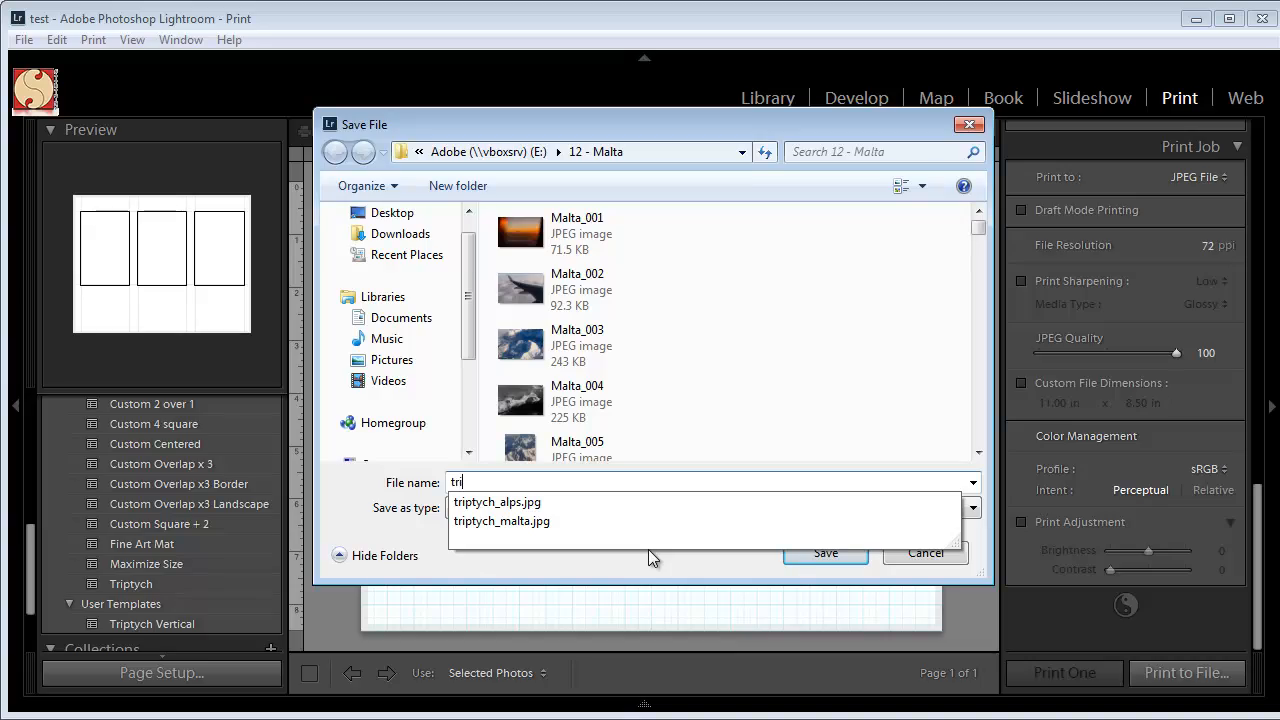